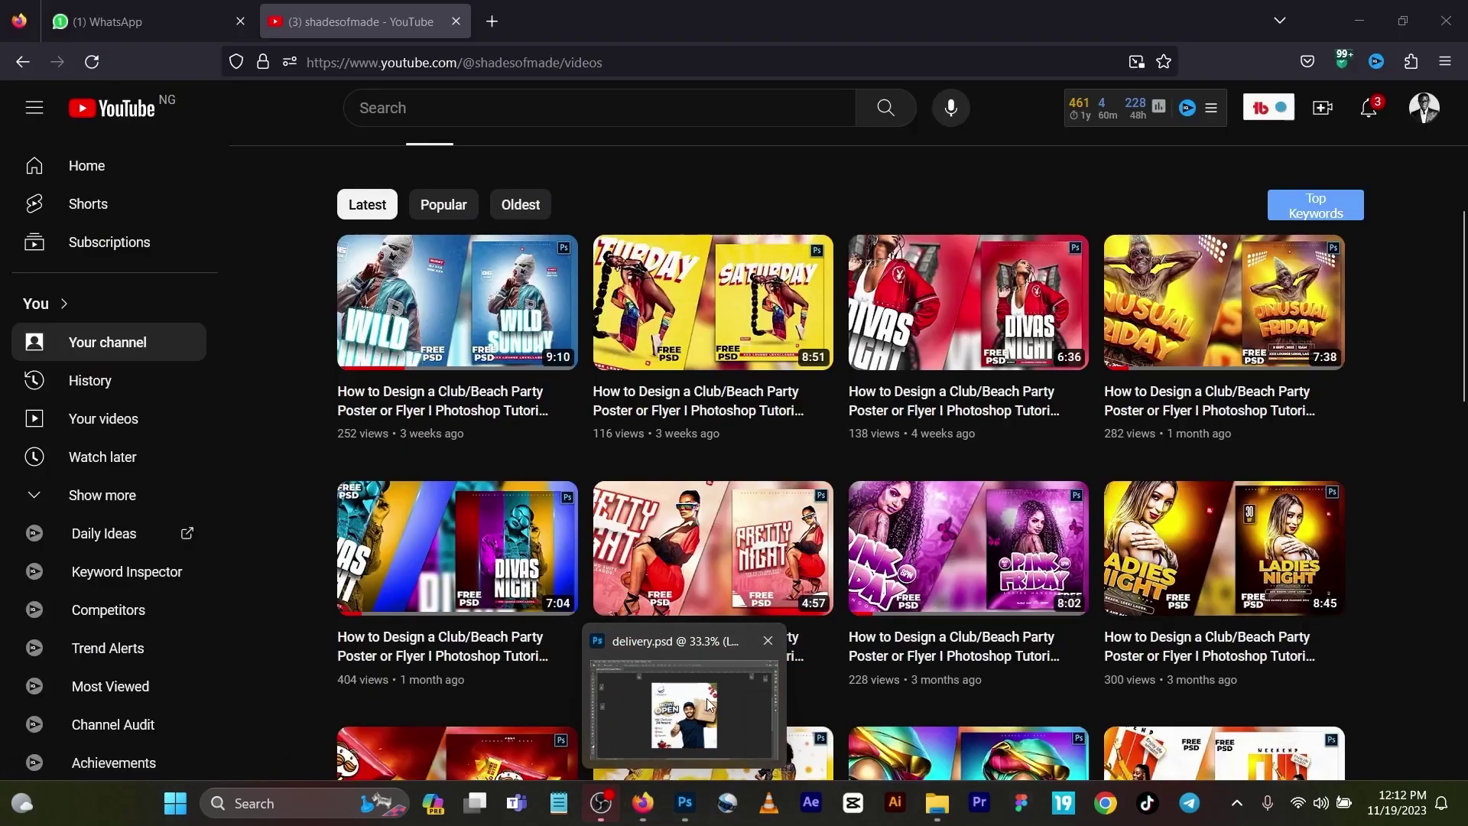
# Scroll through the YouTube channel's poster tutorial videos, then return to delivery.psd in Photoshop
pyautogui.click(709, 704)
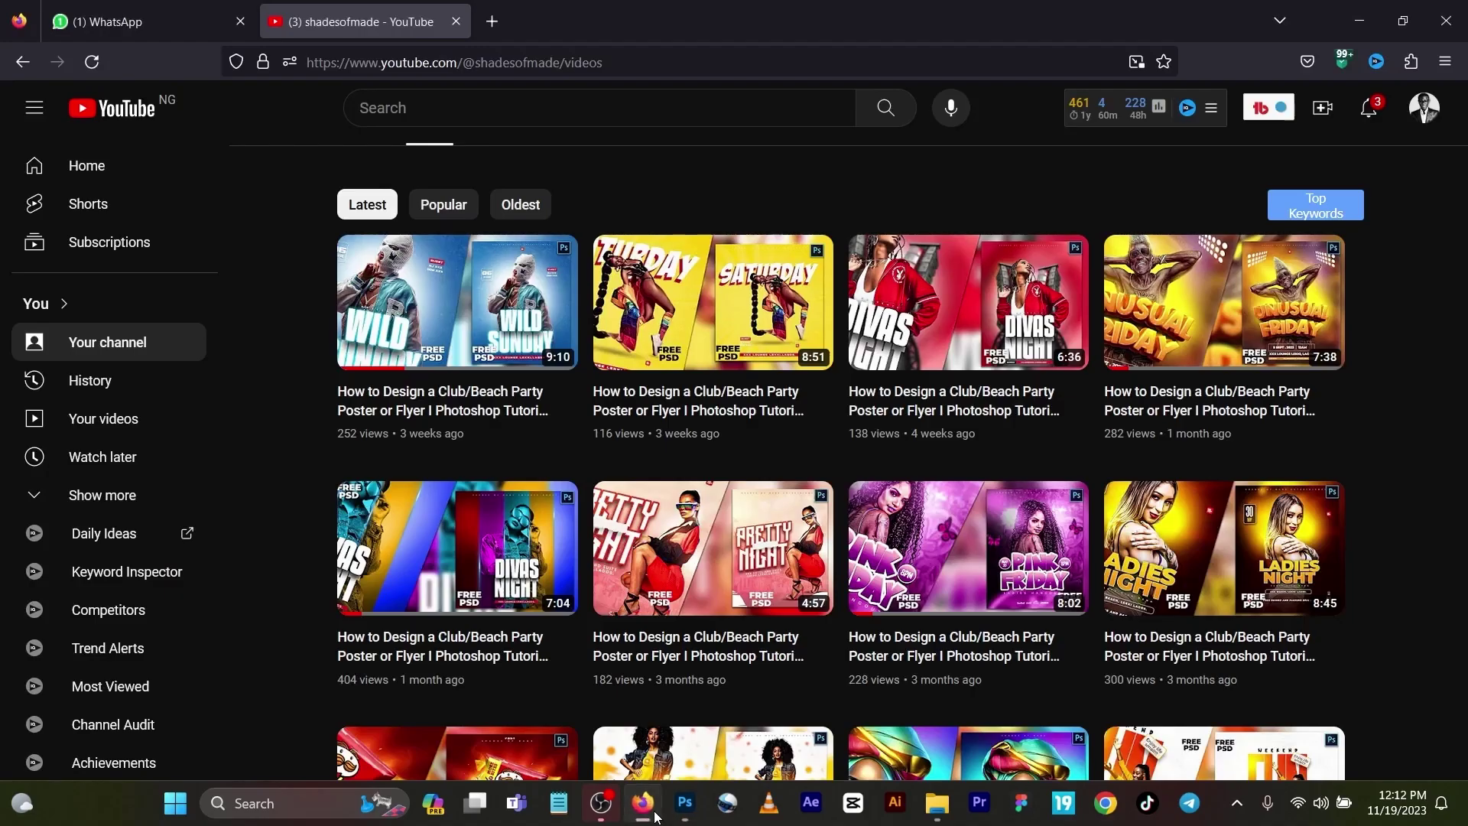
pyautogui.click(645, 801)
pyautogui.scroll(5, 780, 459)
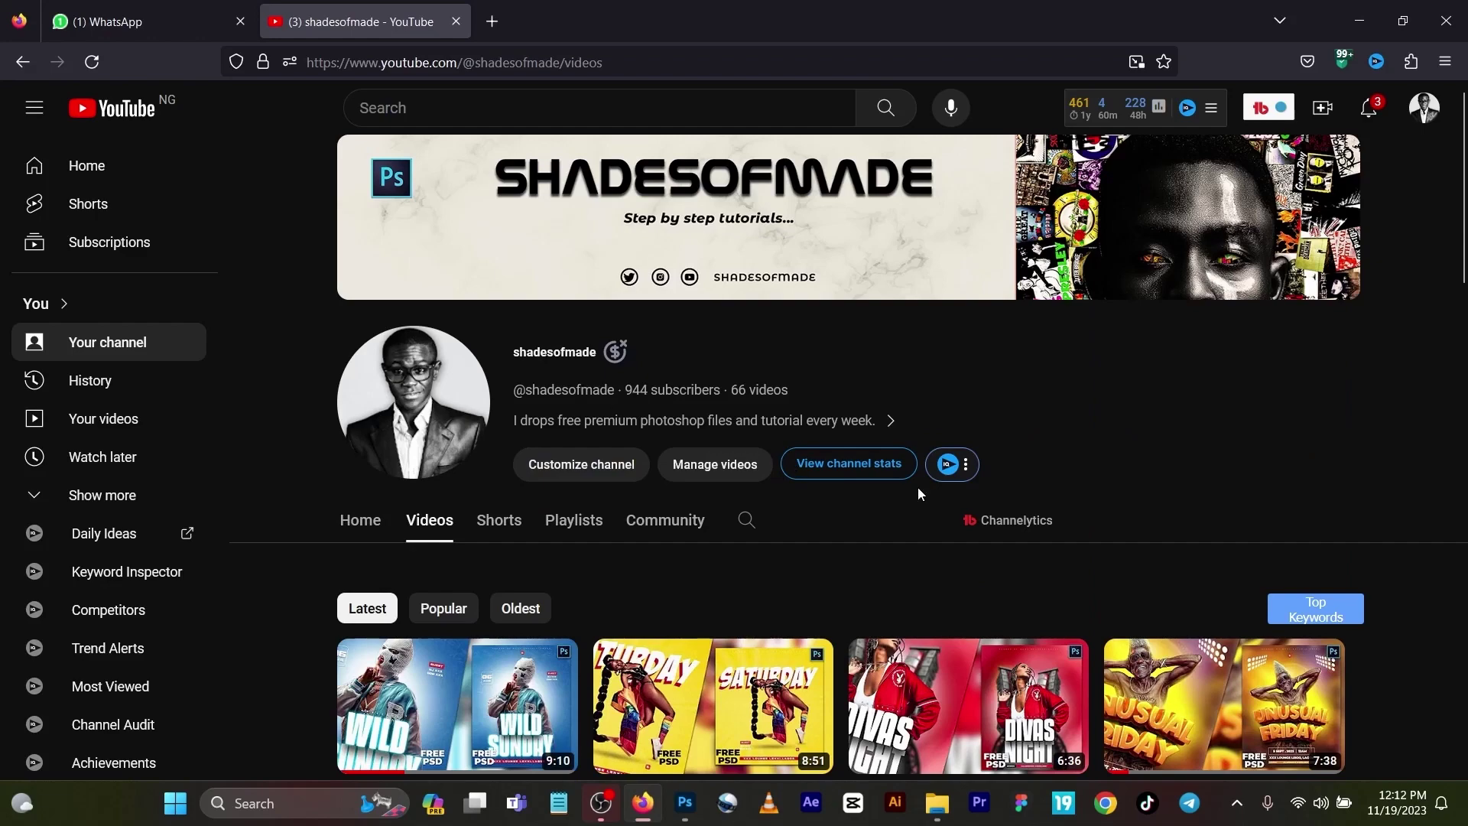
pyautogui.scroll(-6, 701, 370)
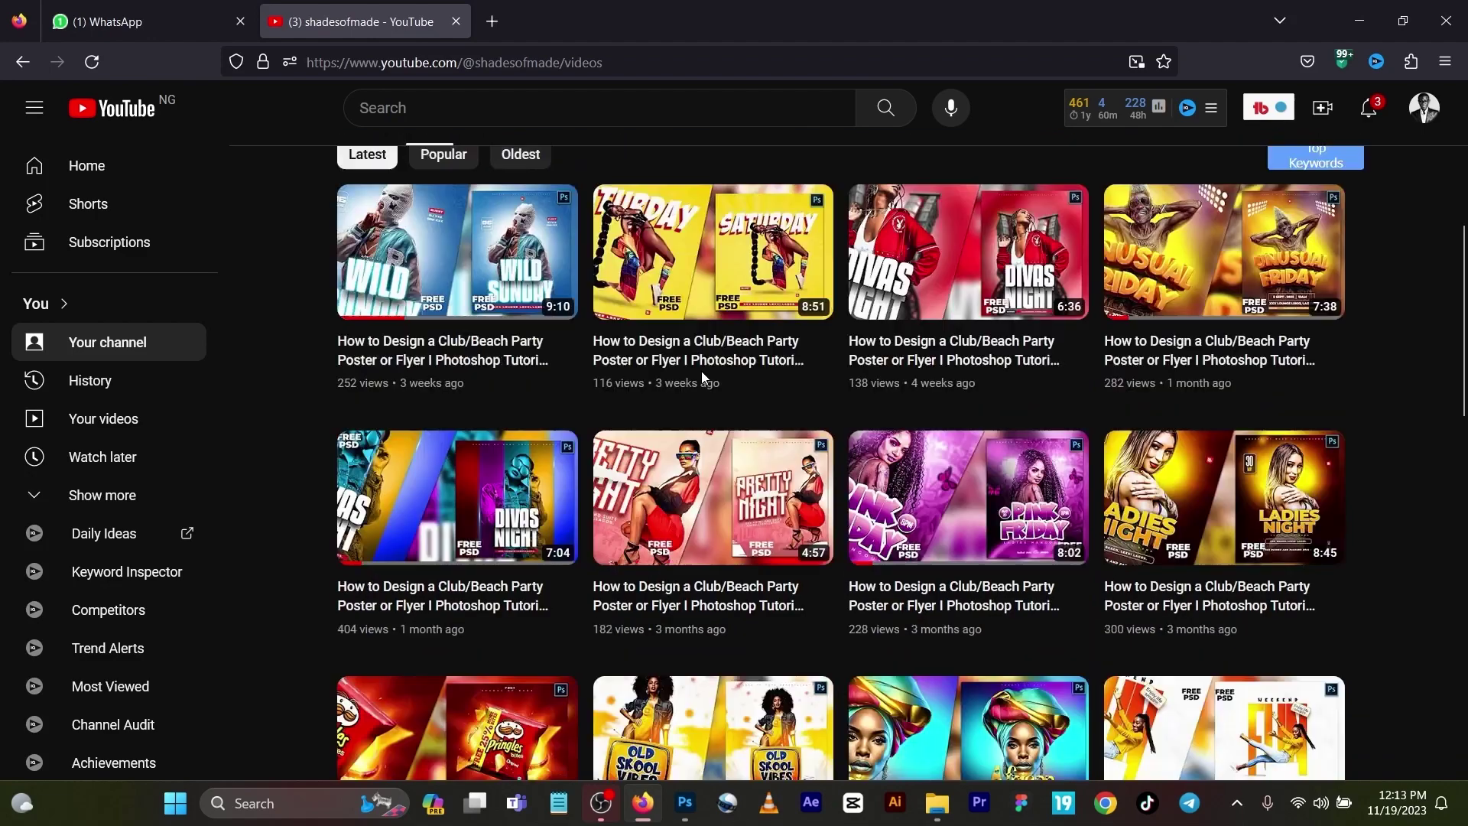
pyautogui.scroll(-3, 701, 370)
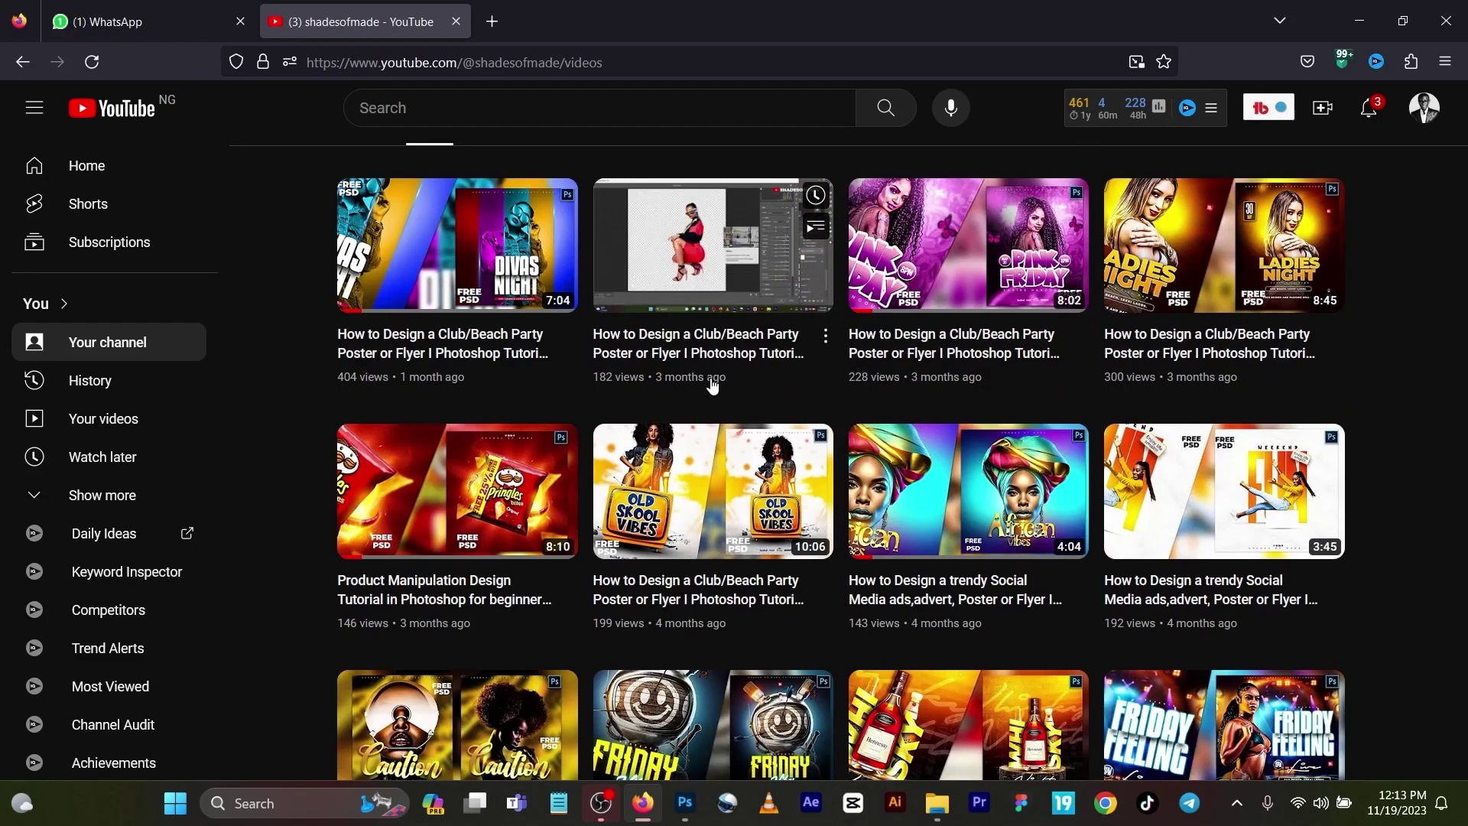
pyautogui.moveTo(1224, 491)
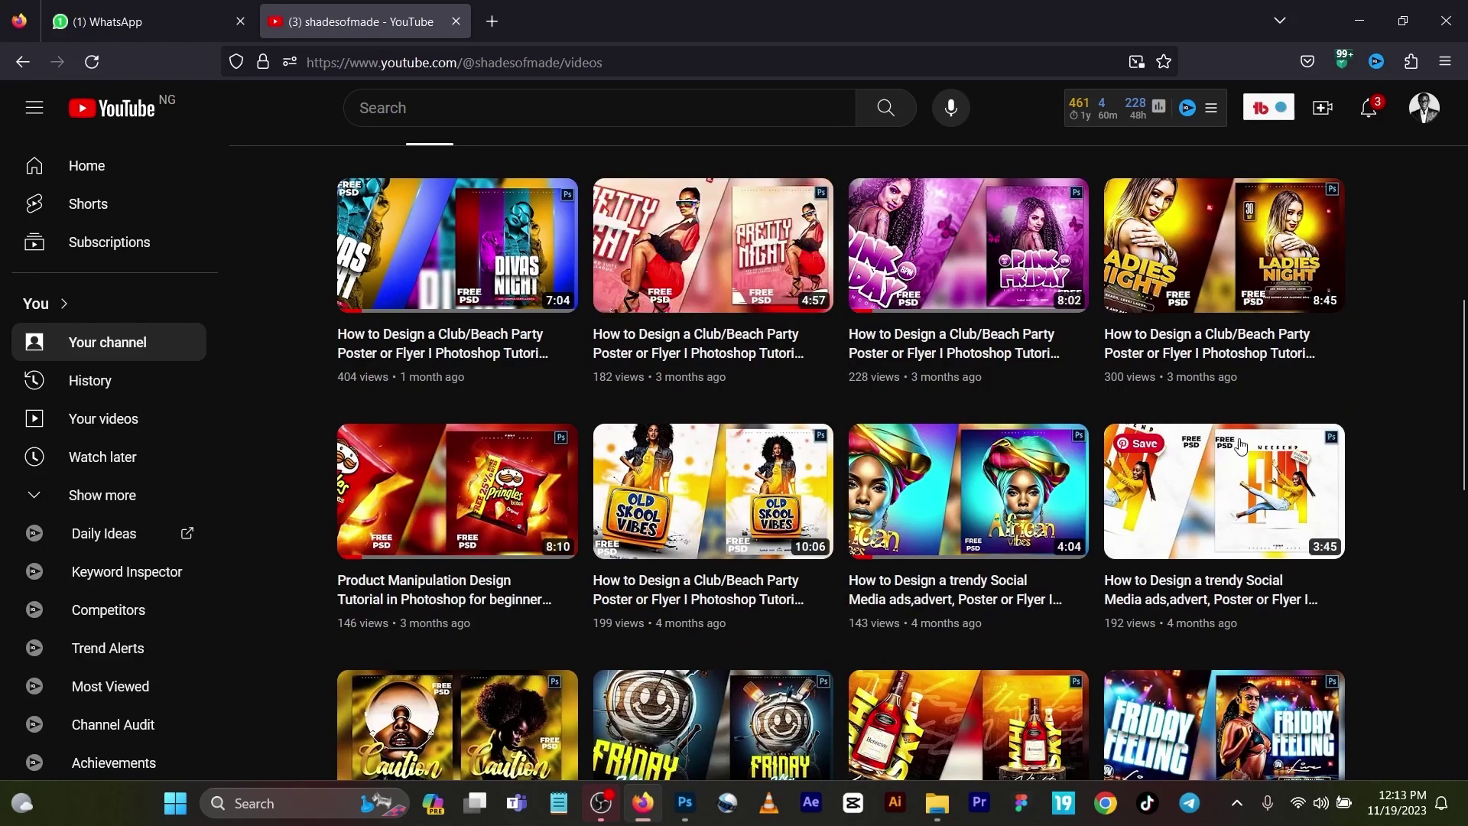
pyautogui.scroll(-4, 1191, 486)
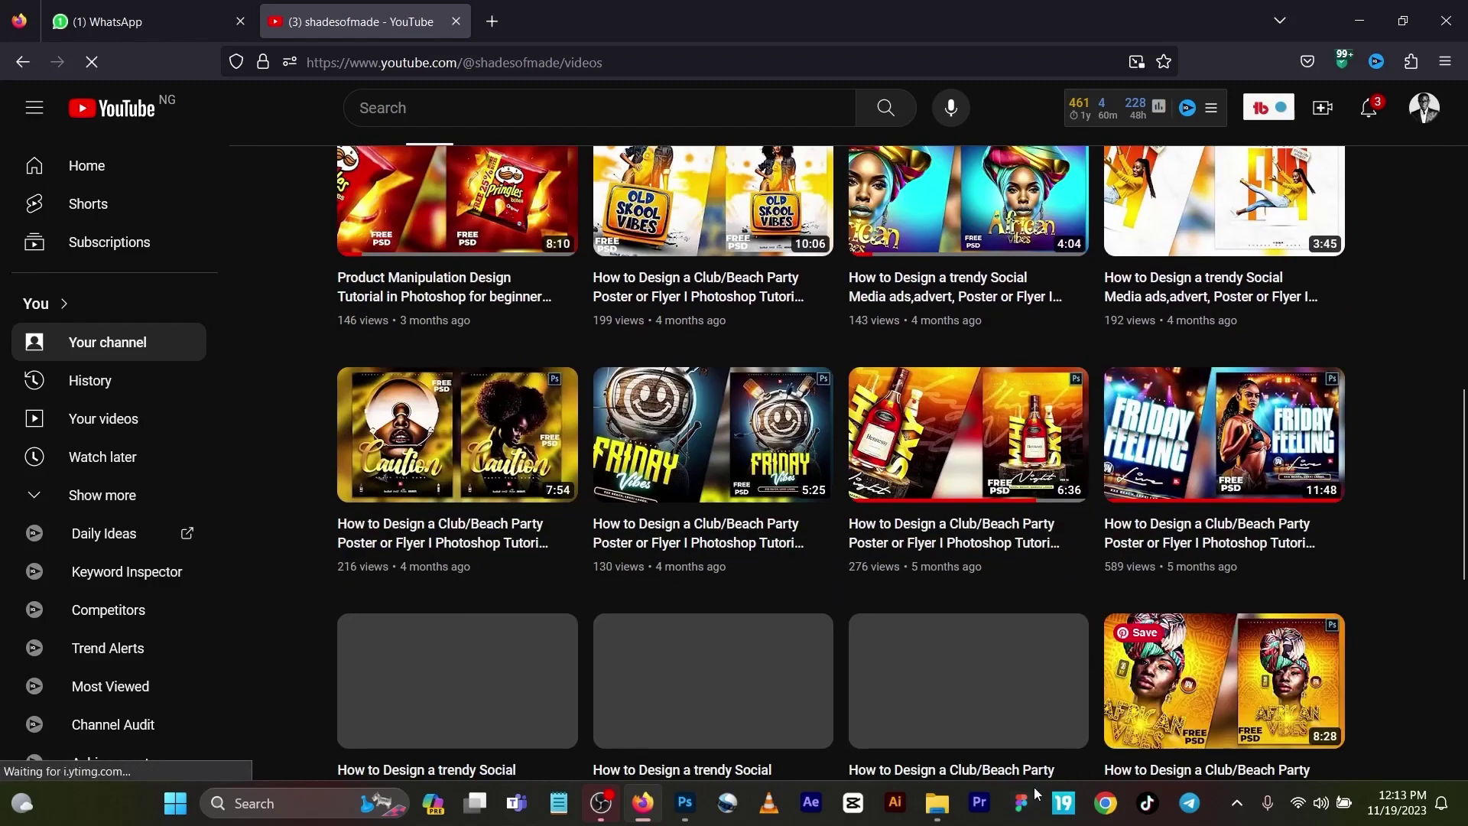
pyautogui.click(687, 788)
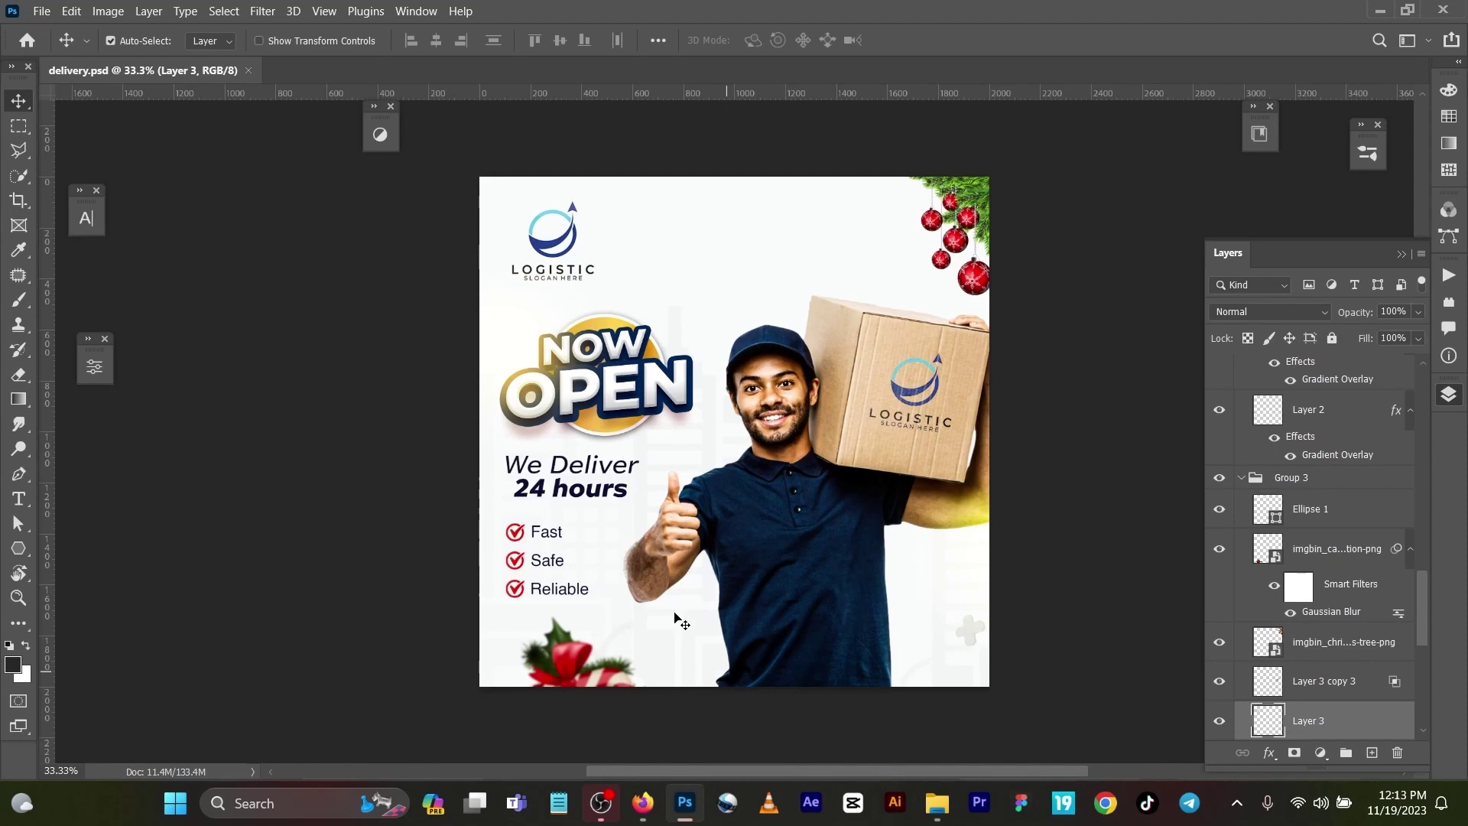
# Create a new 2000 × 2000 px square document
pyautogui.press('ctrl')
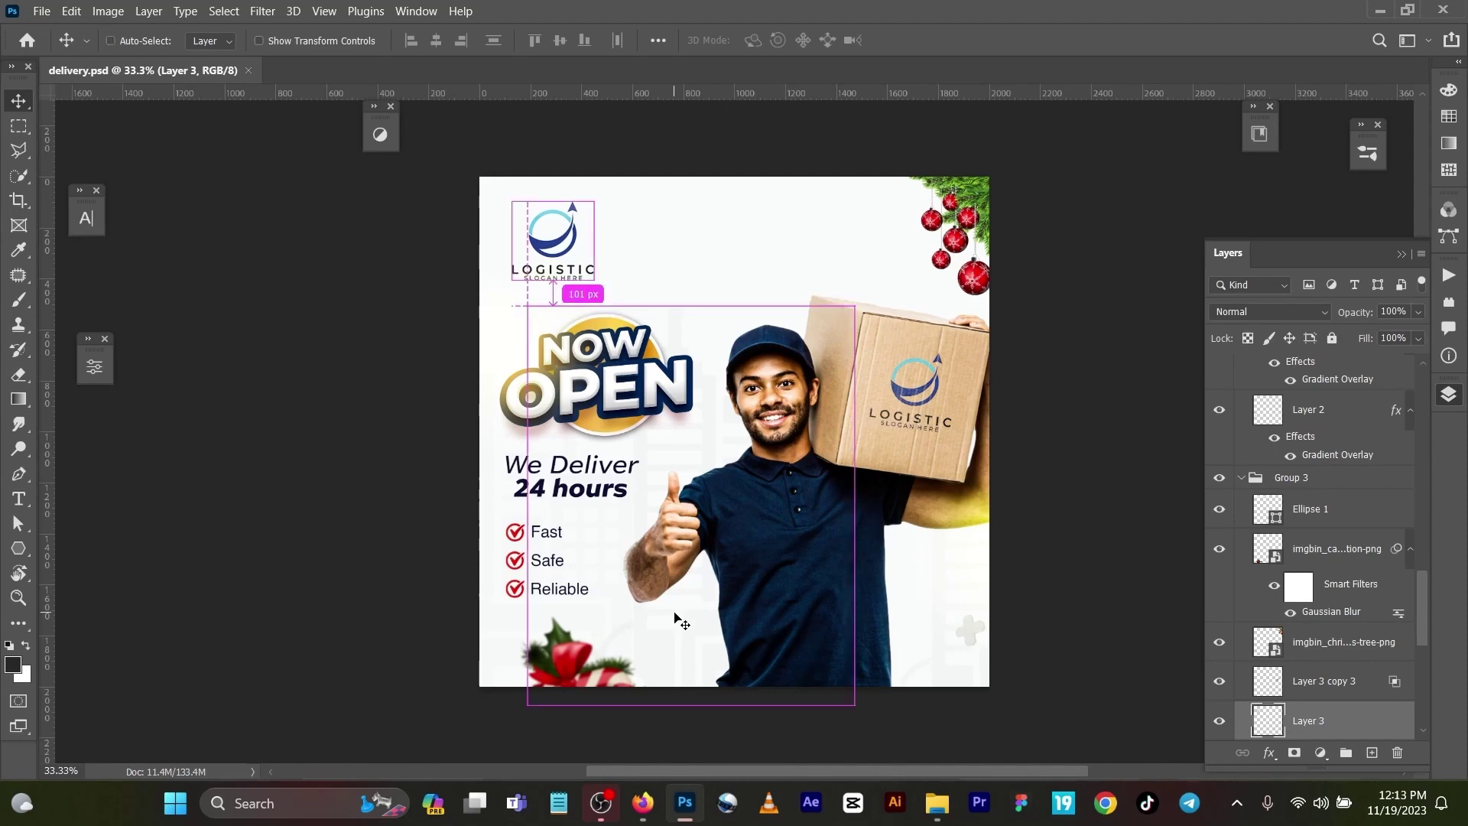
pyautogui.hotkey('ctrl', 'n')
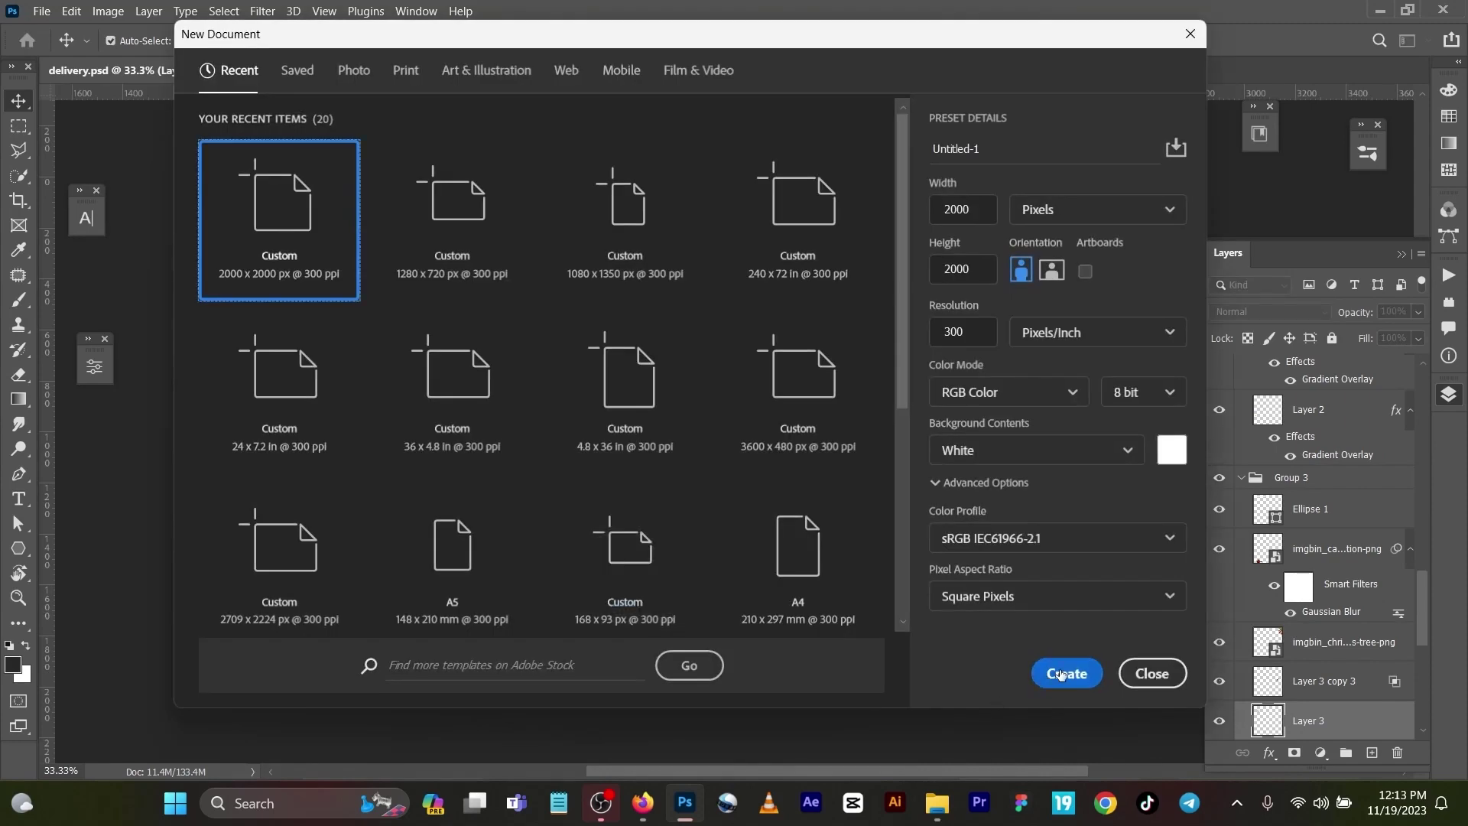
pyautogui.click(1064, 673)
# Bring the three clipart1649192 skyline layers from delivery.psd into Untitled-1
pyautogui.click(164, 69)
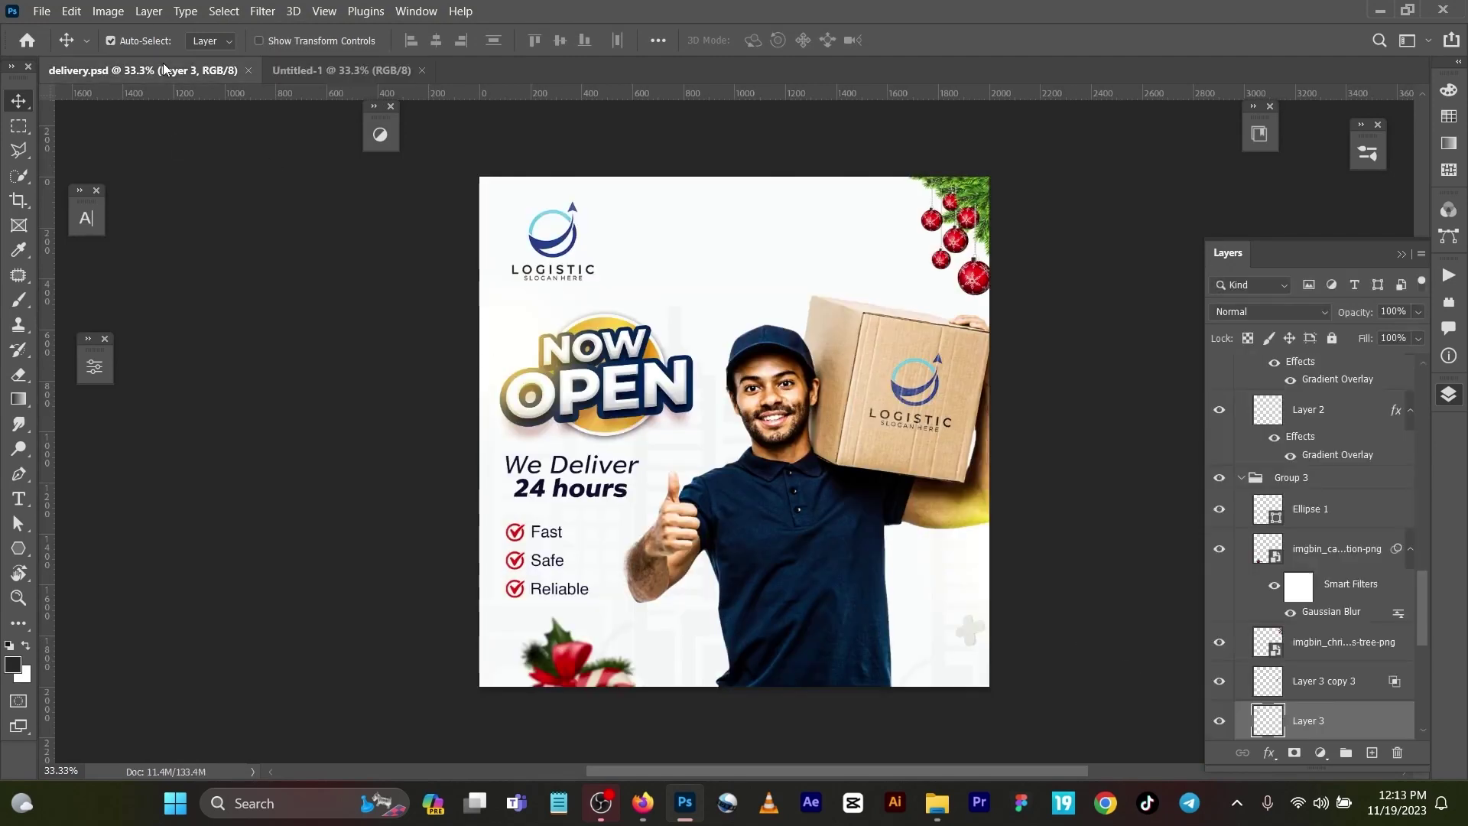
pyautogui.scroll(-5, 1289, 626)
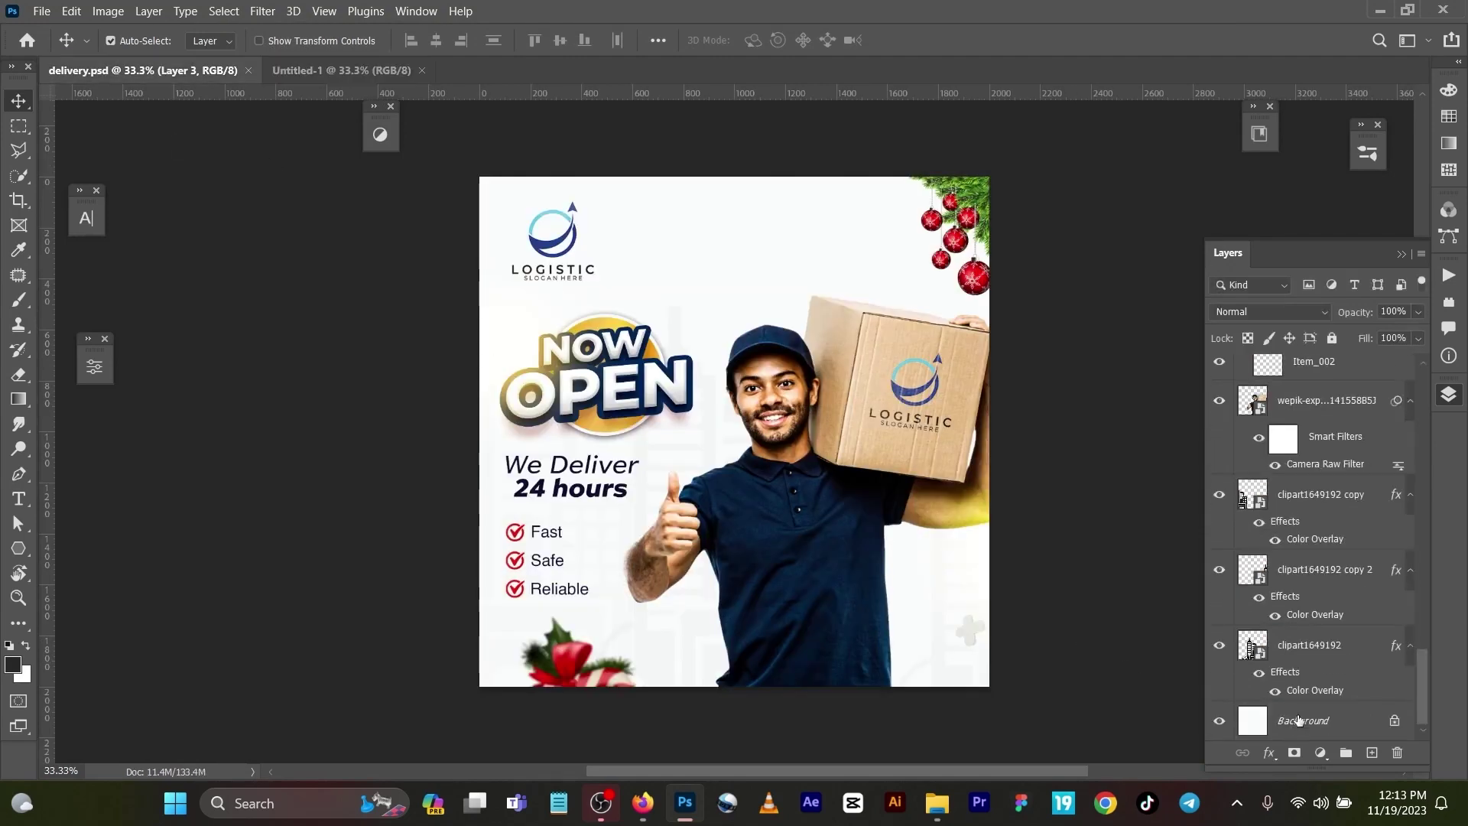
pyautogui.click(1304, 658)
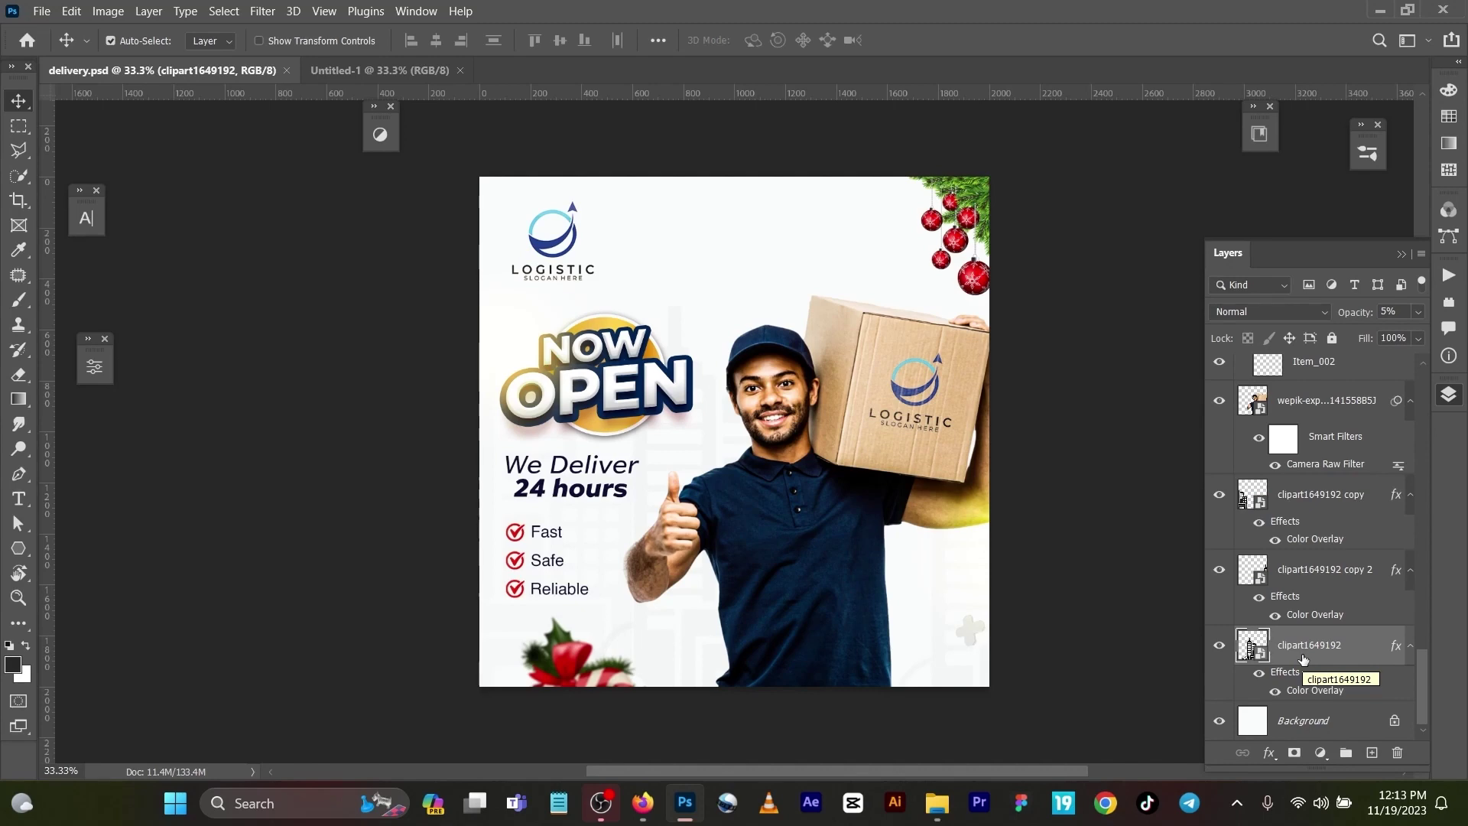
pyautogui.keyDown('ctrl'); pyautogui.click(1340, 506); pyautogui.keyUp('ctrl')
pyautogui.keyDown('ctrl'); pyautogui.click(1340, 578); pyautogui.keyUp('ctrl')
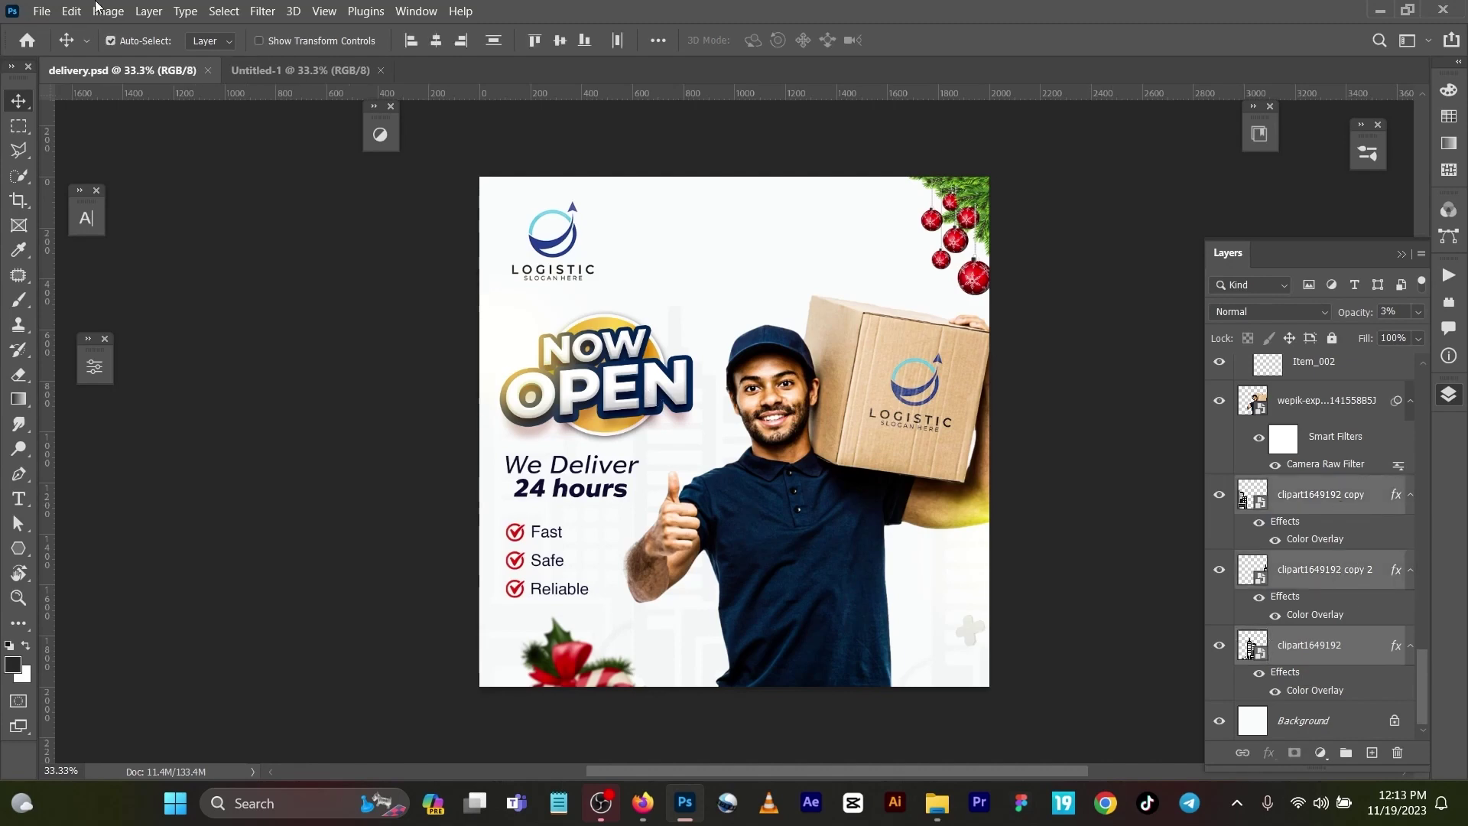
pyautogui.click(281, 70)
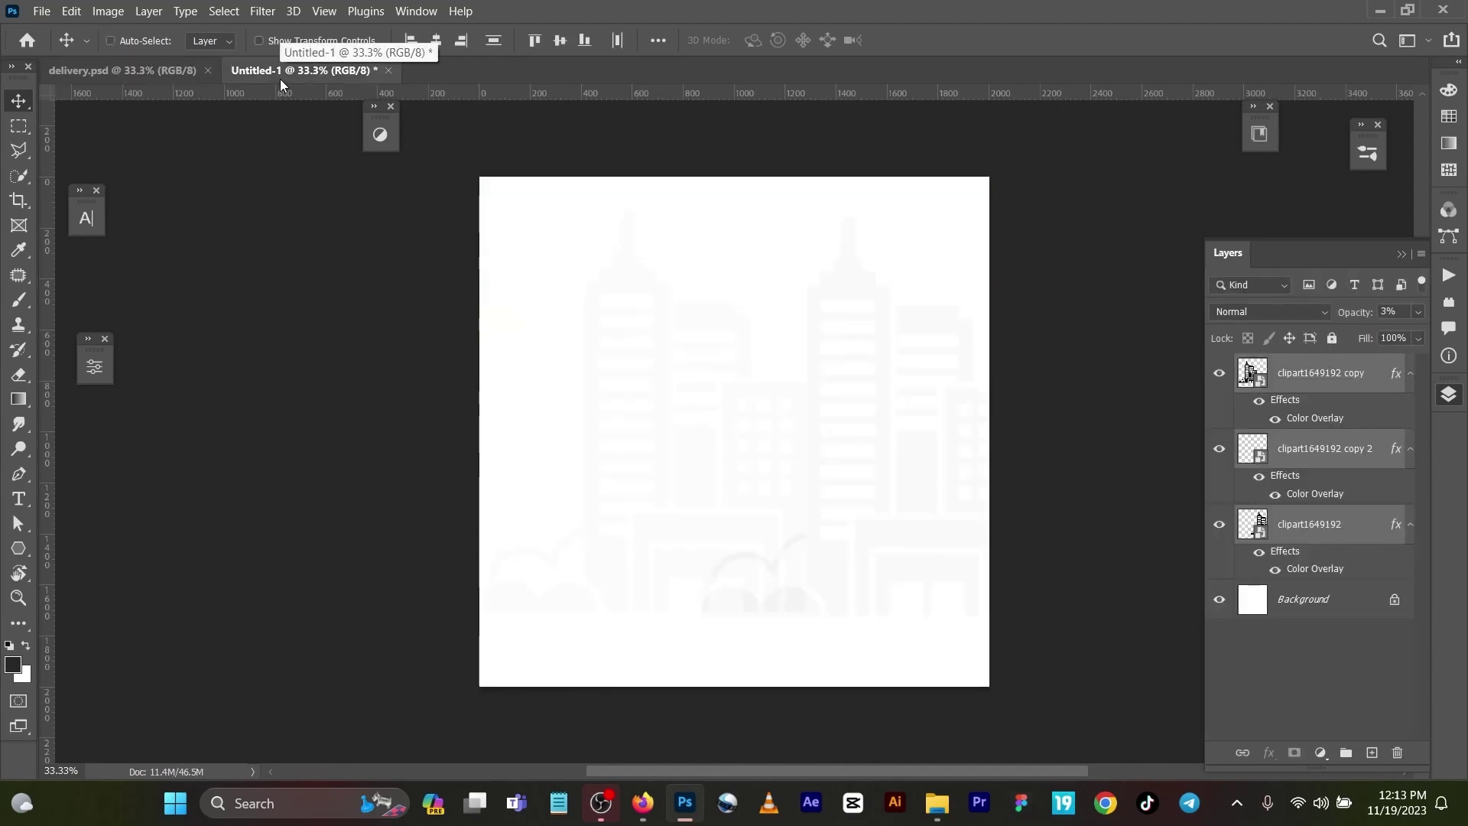
# Shift the skyline layers left so the buildings span the canvas width
pyautogui.hotkey('ctrl', 't')
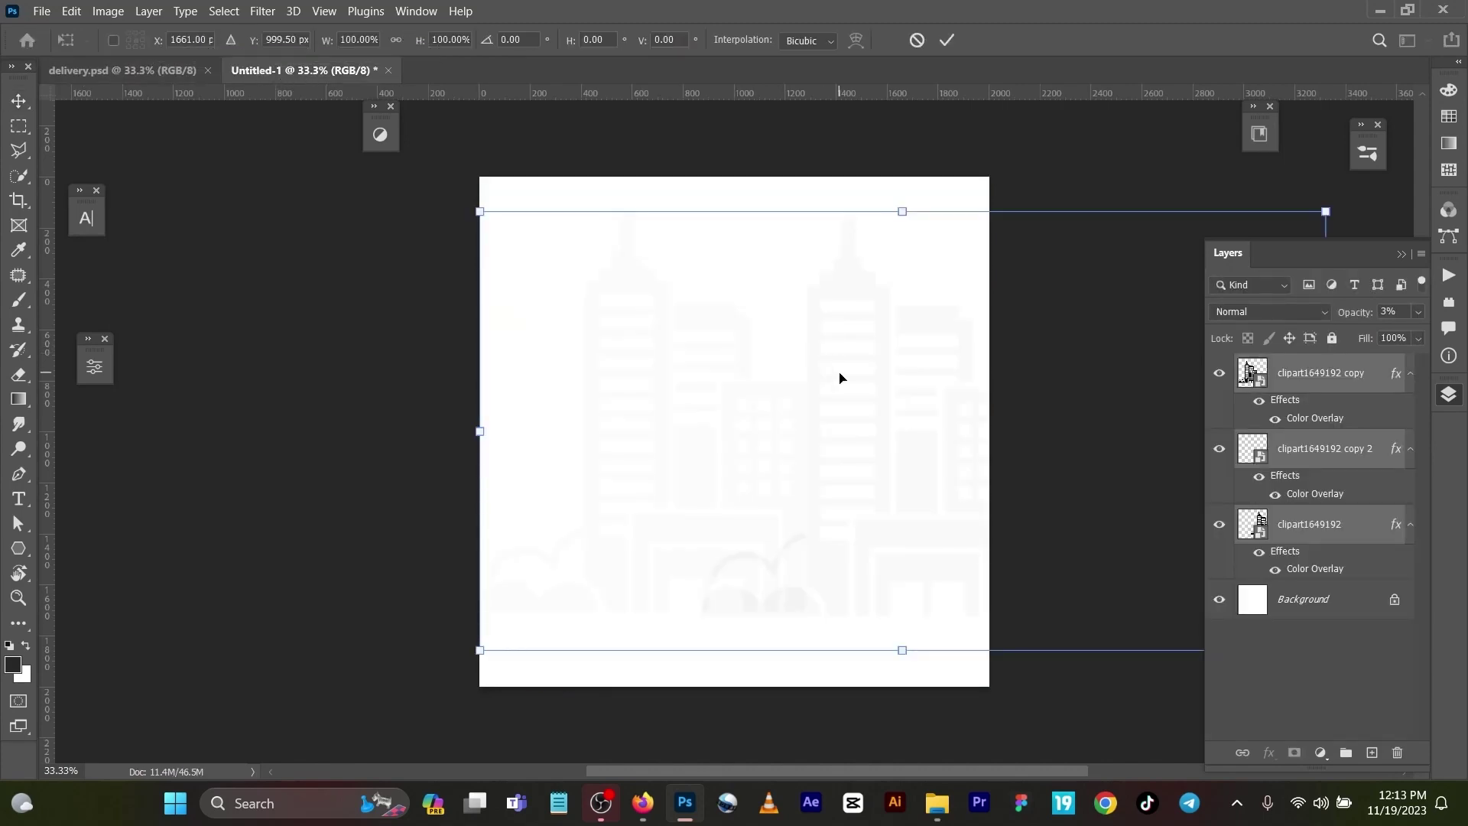
pyautogui.moveTo(839, 380); pyautogui.dragTo(713, 379)
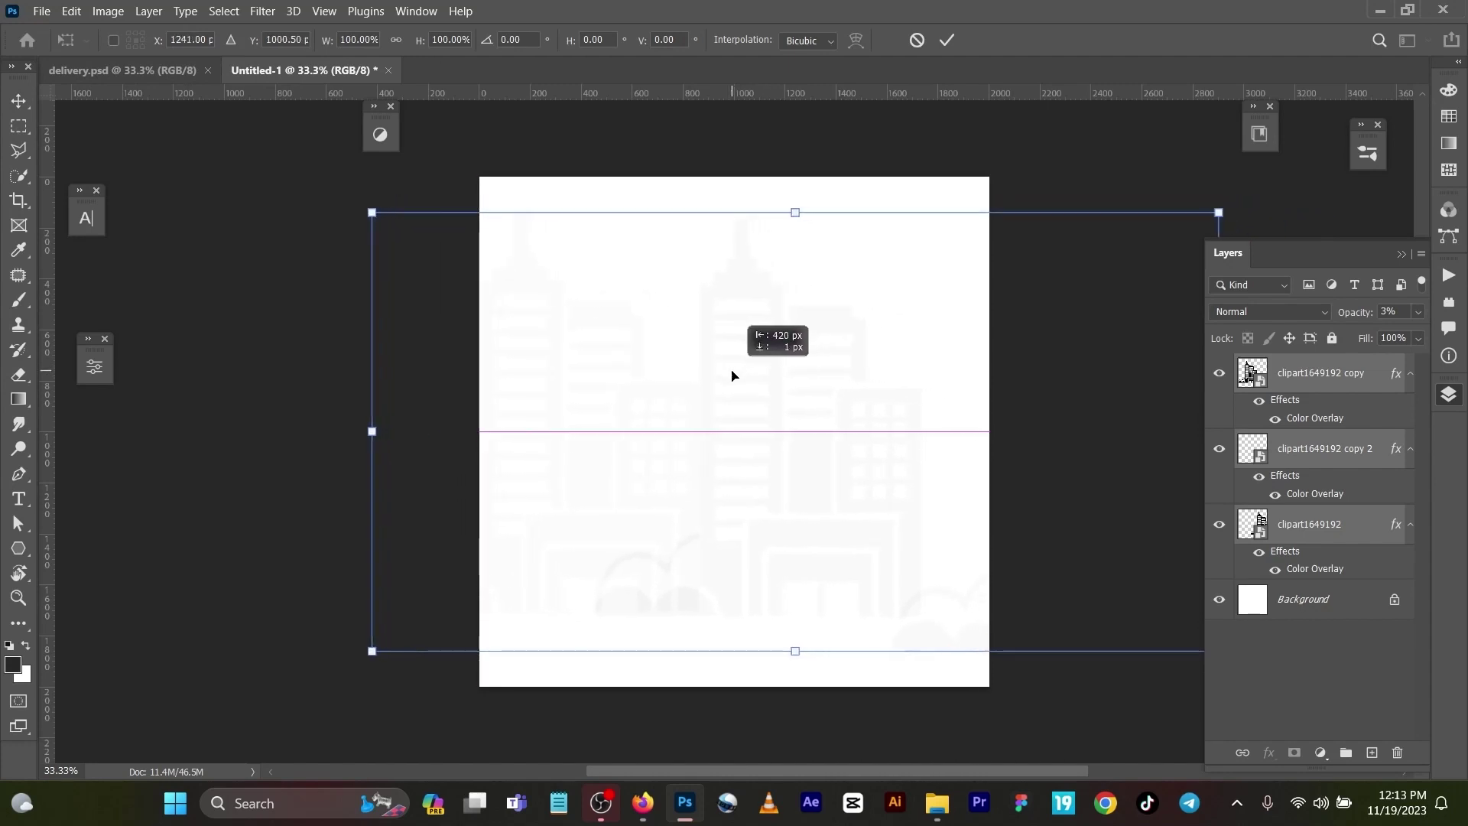
pyautogui.click(947, 40)
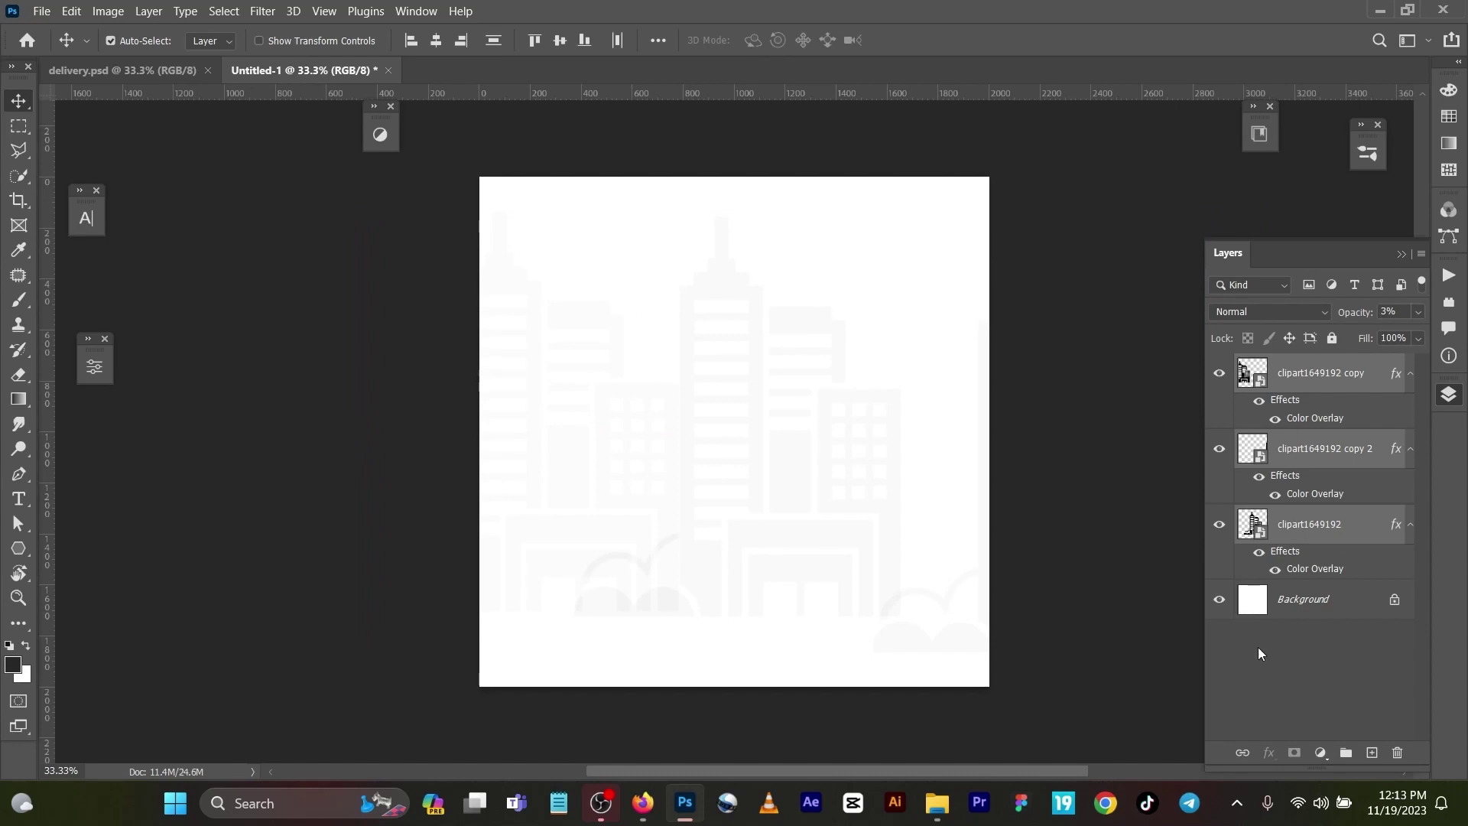
# Adjust clipart1649192's Color Overlay so the skyline shows at 5% opacity
pyautogui.click(1328, 637)
pyautogui.click(1345, 531)
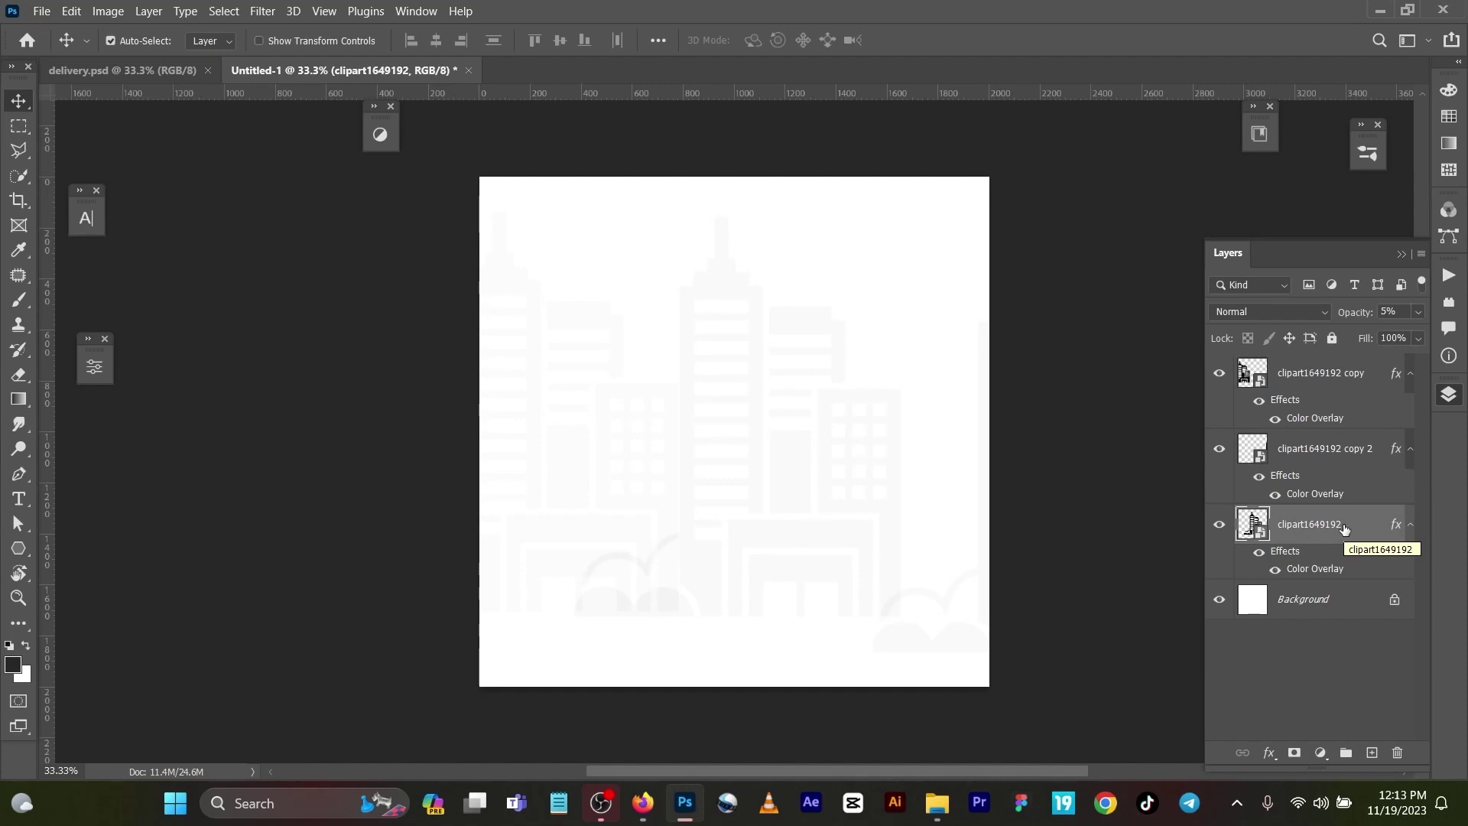
pyautogui.doubleClick(1328, 570)
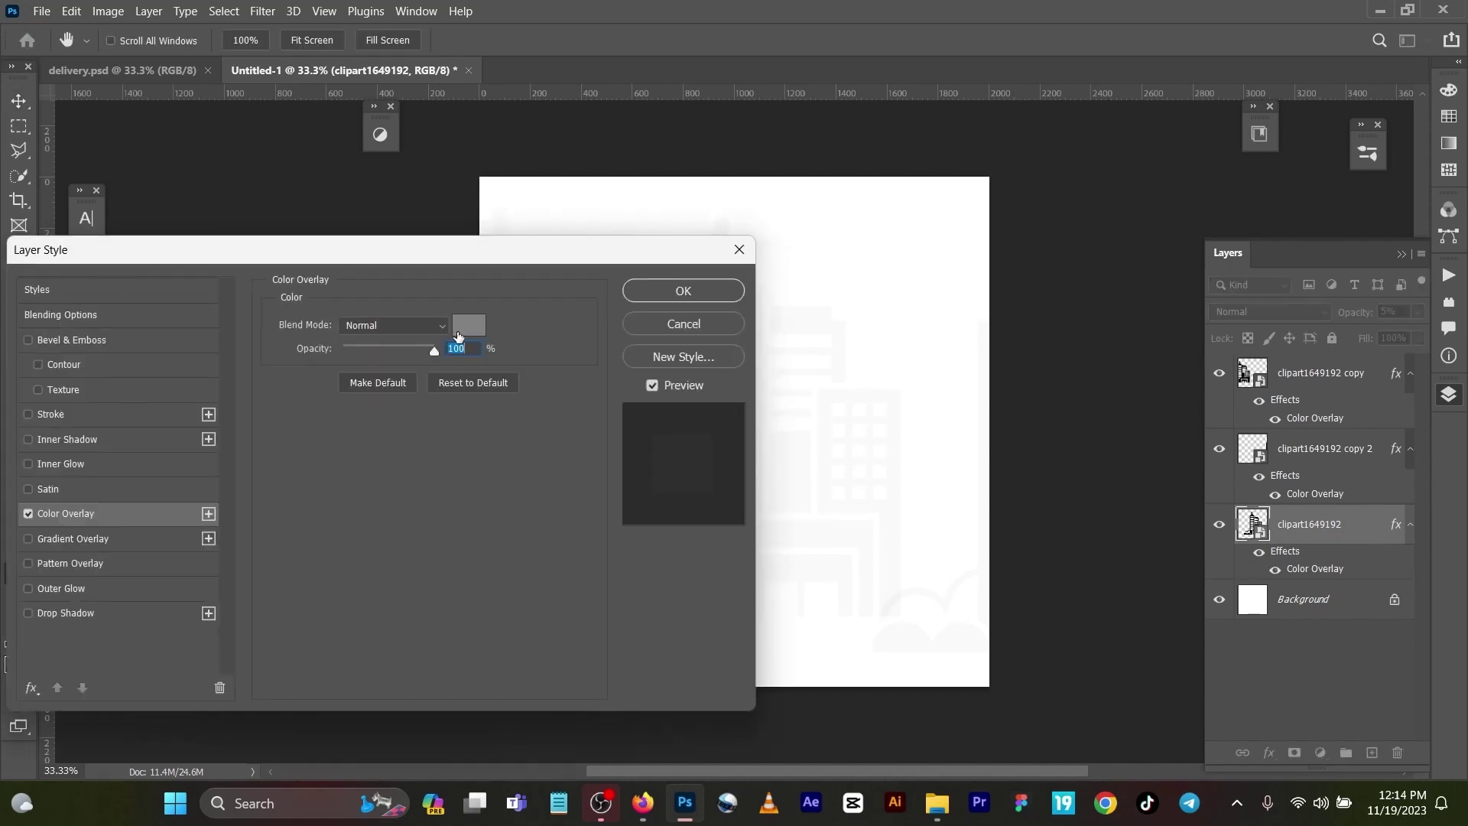
pyautogui.click(704, 292)
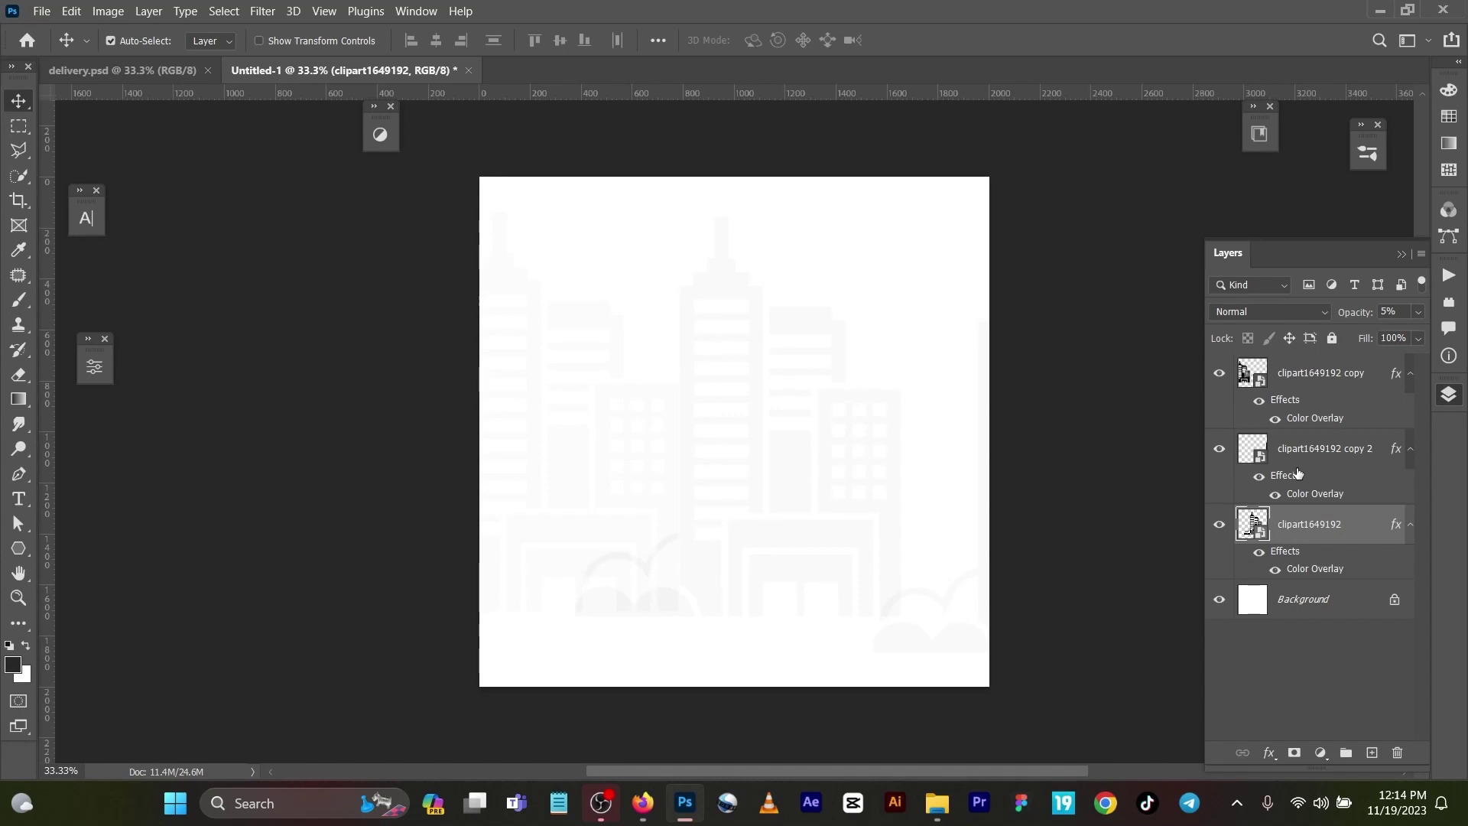
pyautogui.click(176, 68)
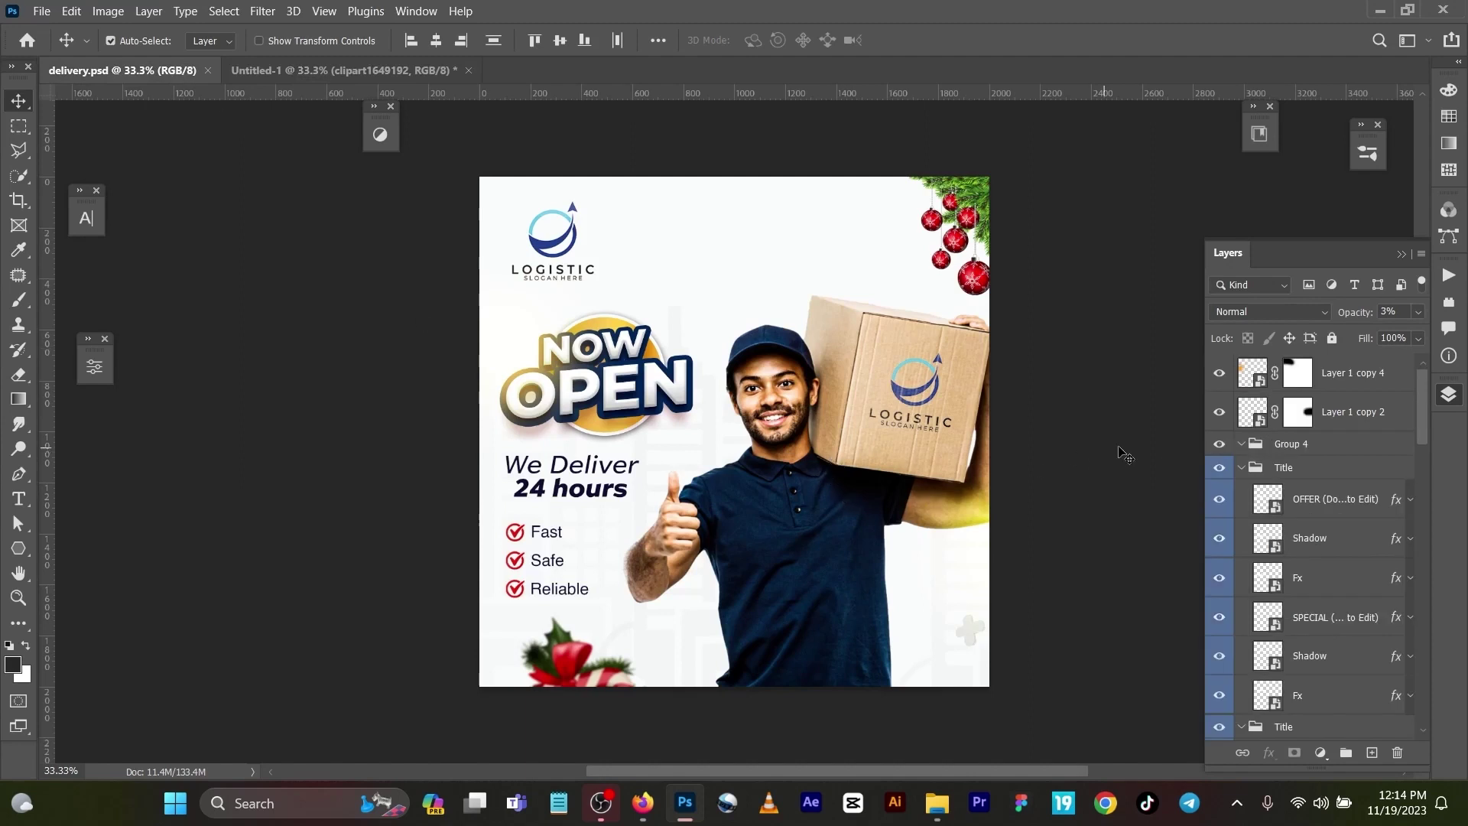
pyautogui.scroll(-2, 1265, 536)
pyautogui.scroll(-5, 1269, 537)
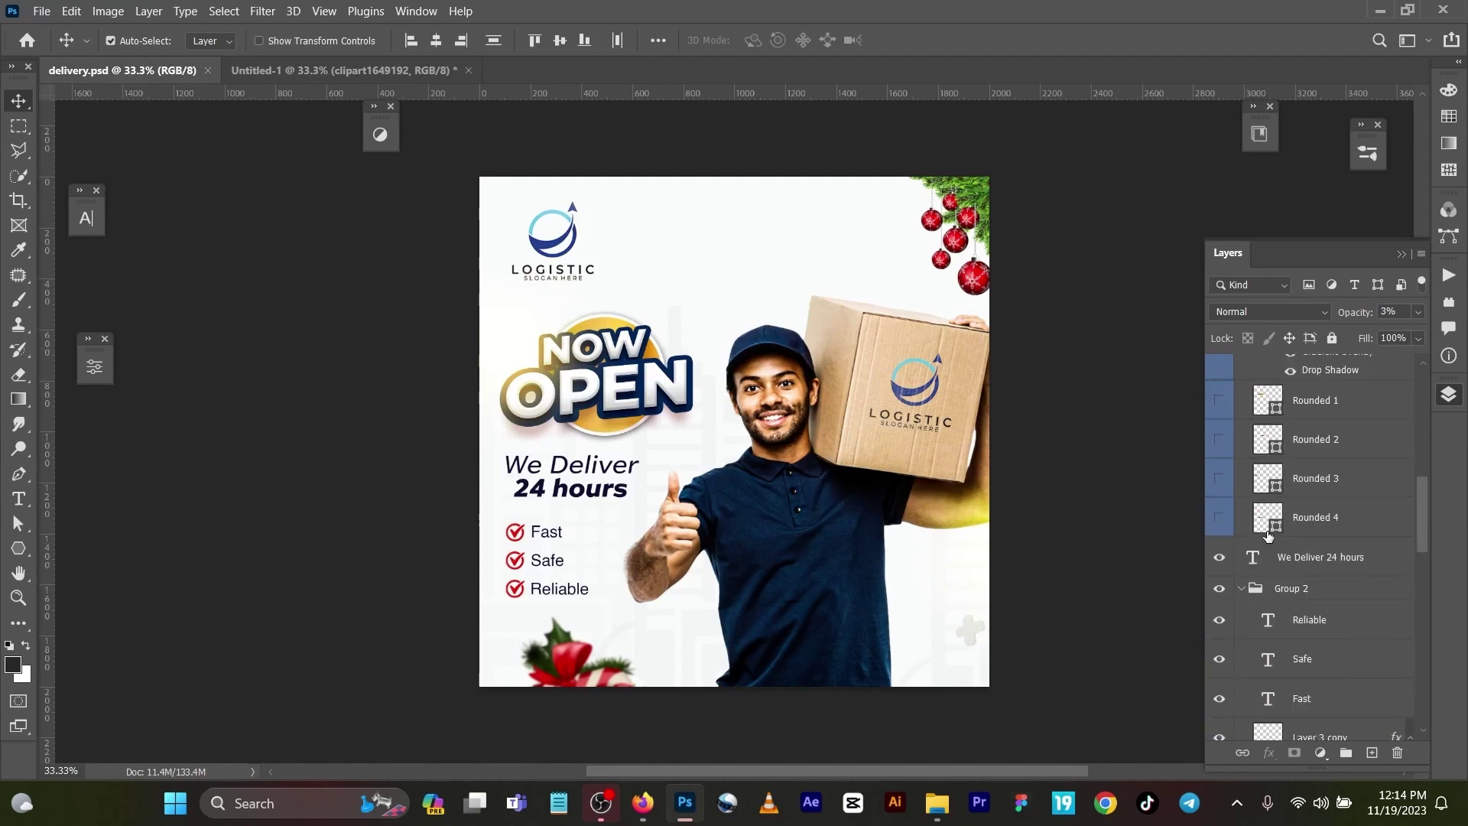
pyautogui.scroll(-4, 1268, 537)
pyautogui.scroll(-4, 1269, 536)
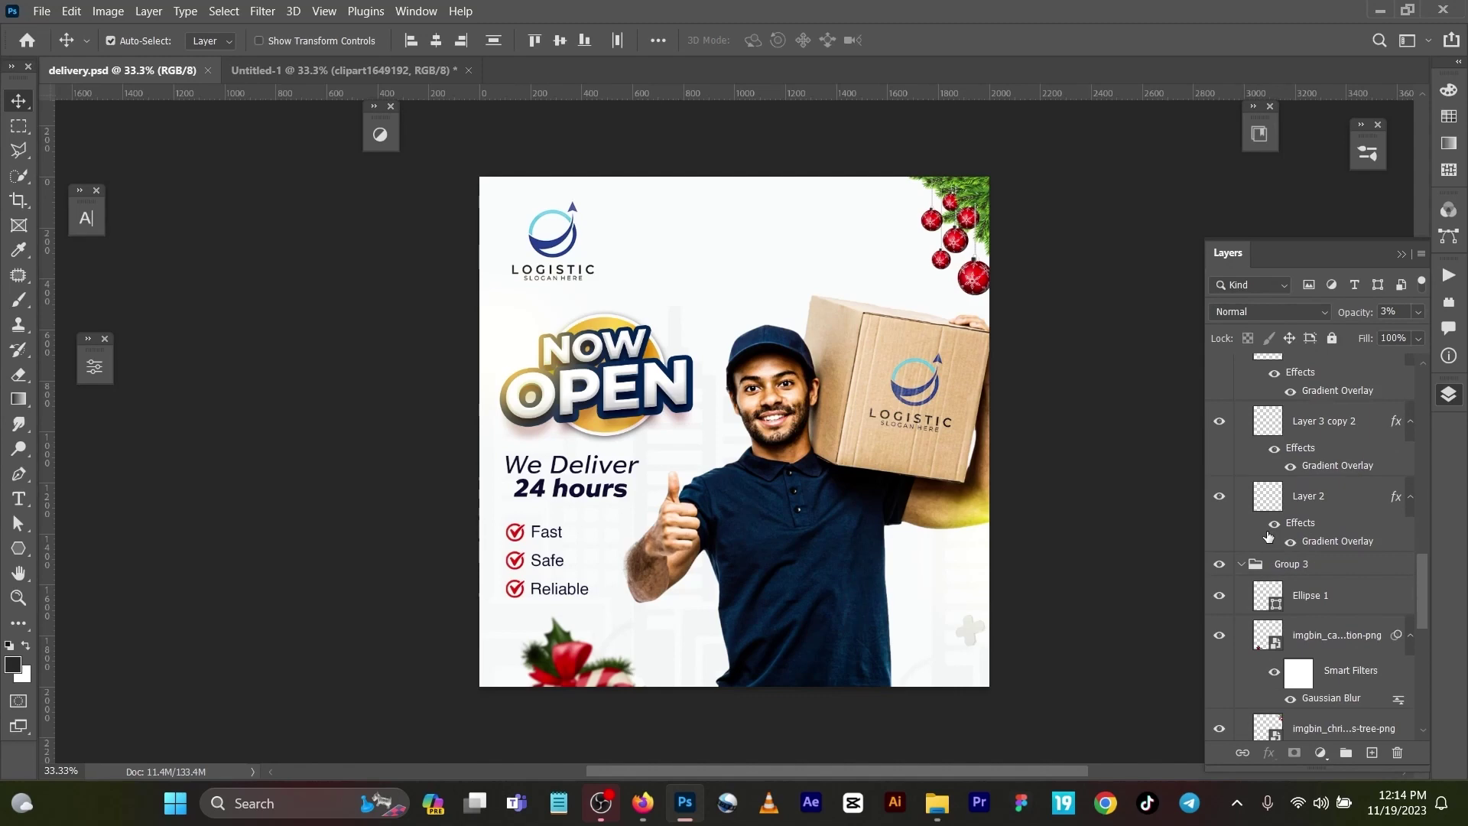
pyautogui.scroll(-4, 1297, 569)
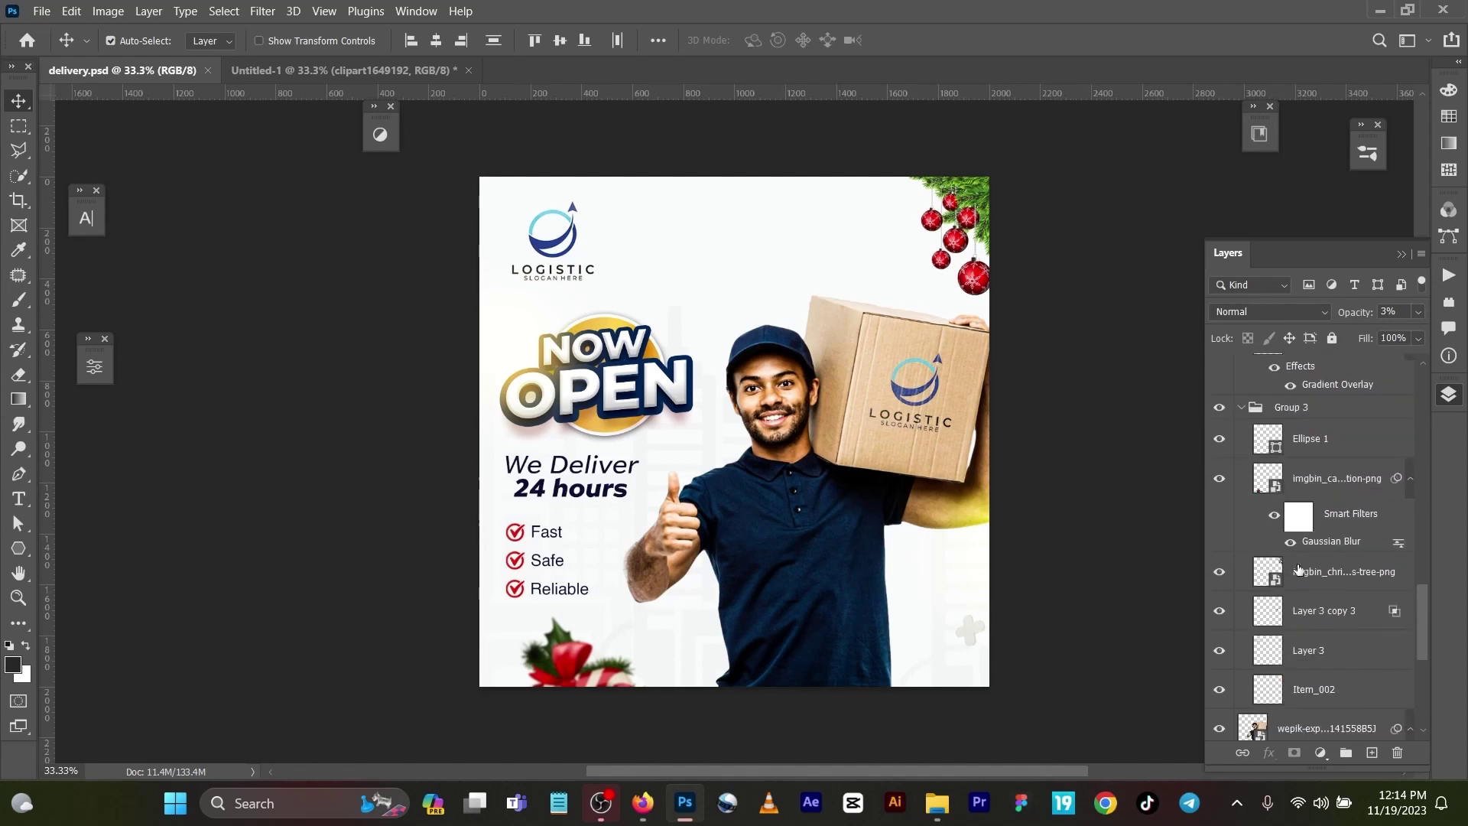
pyautogui.scroll(-4, 1300, 571)
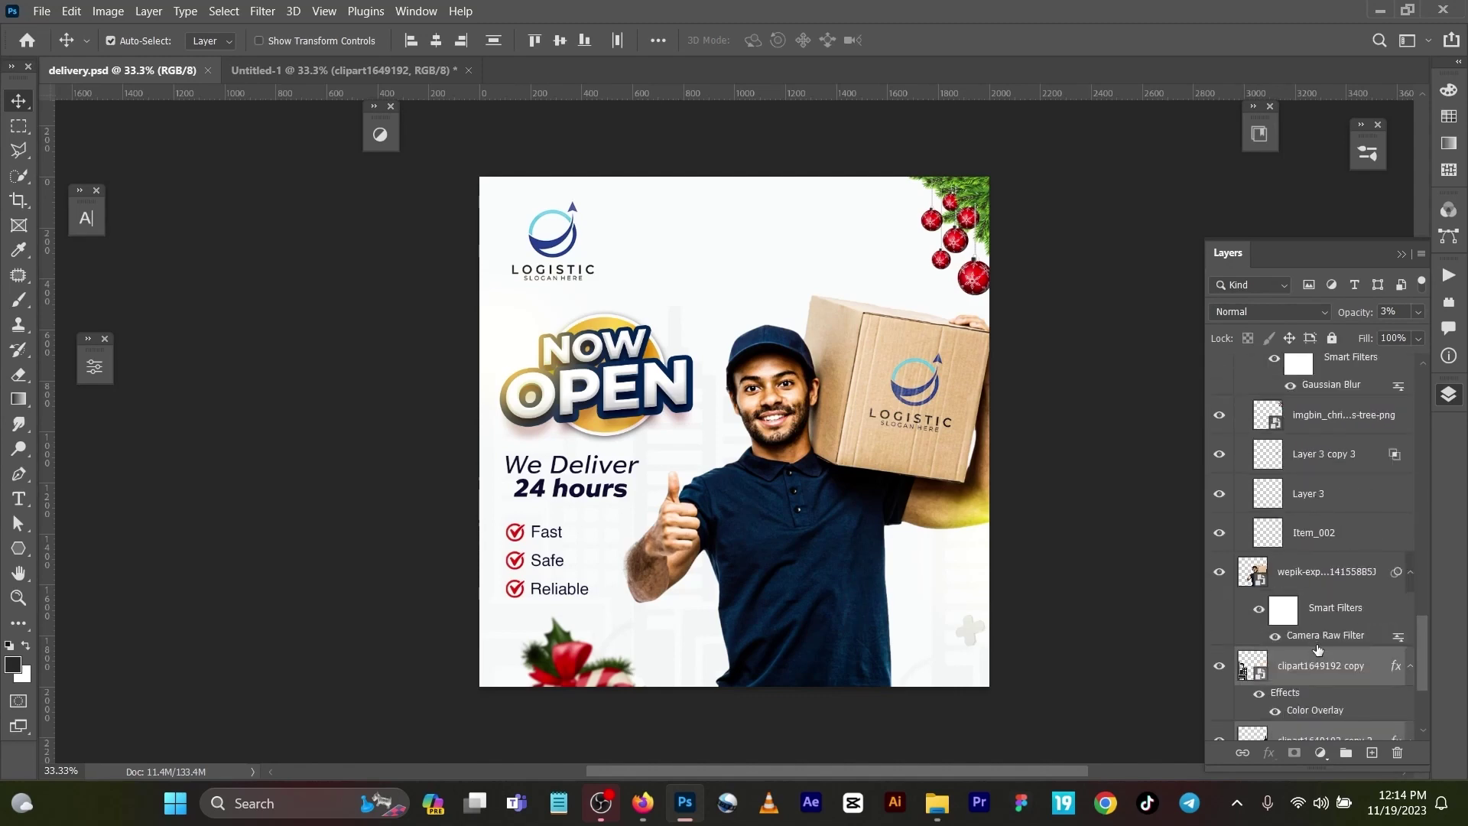
pyautogui.click(1329, 575)
pyautogui.press('ctrl')
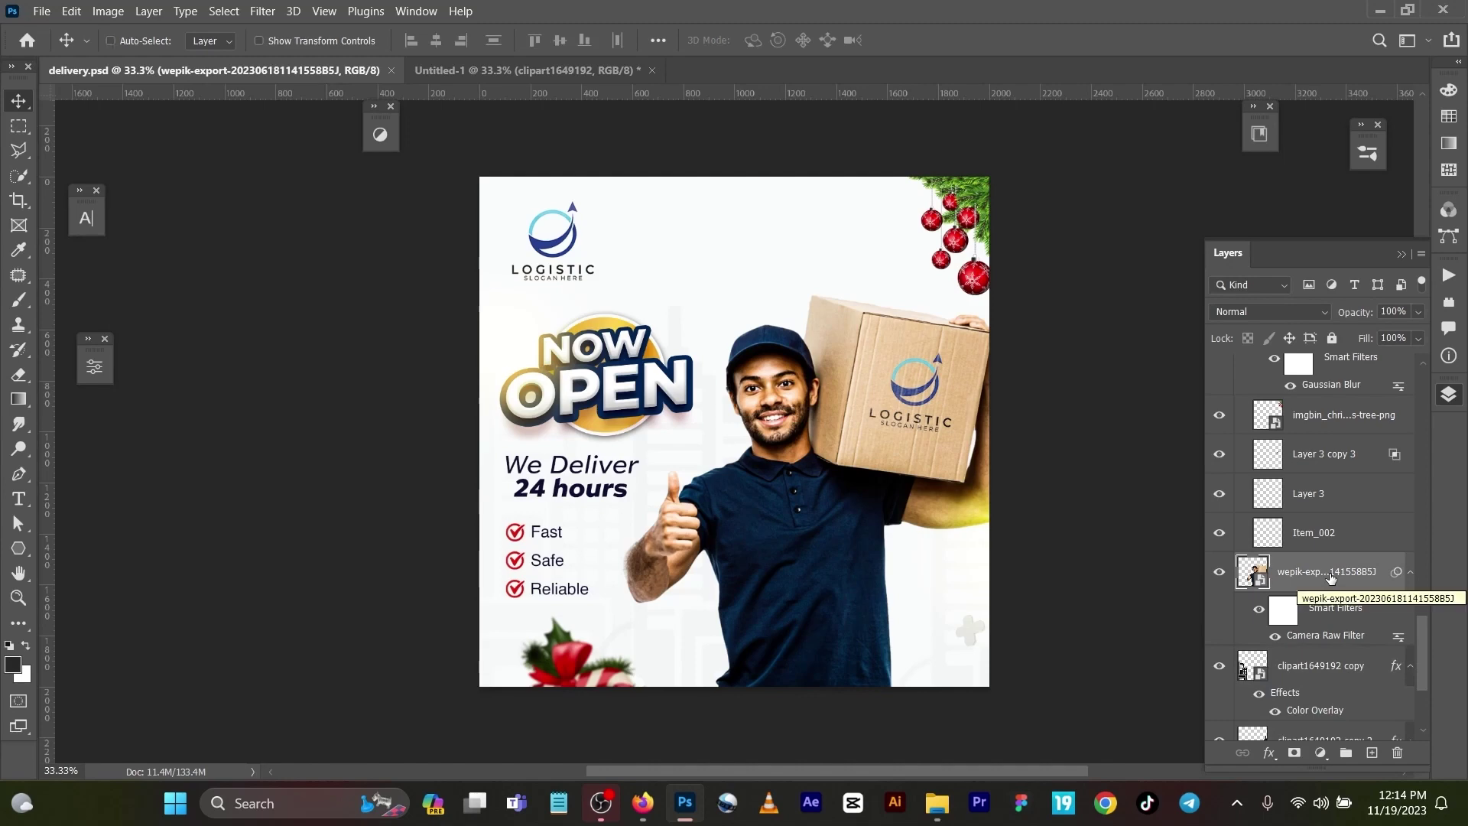
pyautogui.click(538, 72)
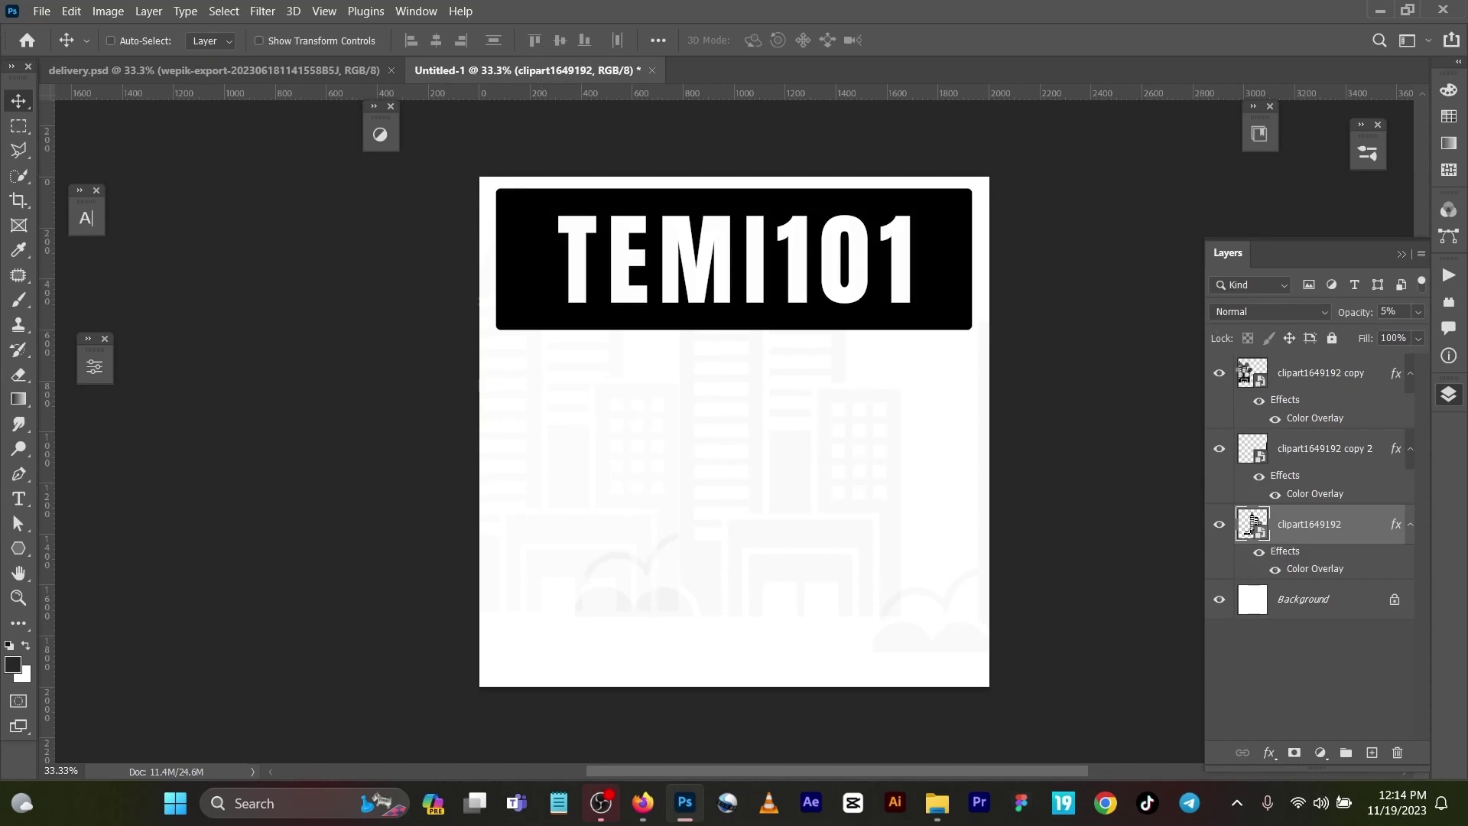
# Add the courier-with-box photo above the skyline layers, positioned at the canvas's lower right
pyautogui.moveTo(1254, 522); pyautogui.dragTo(1254, 526)
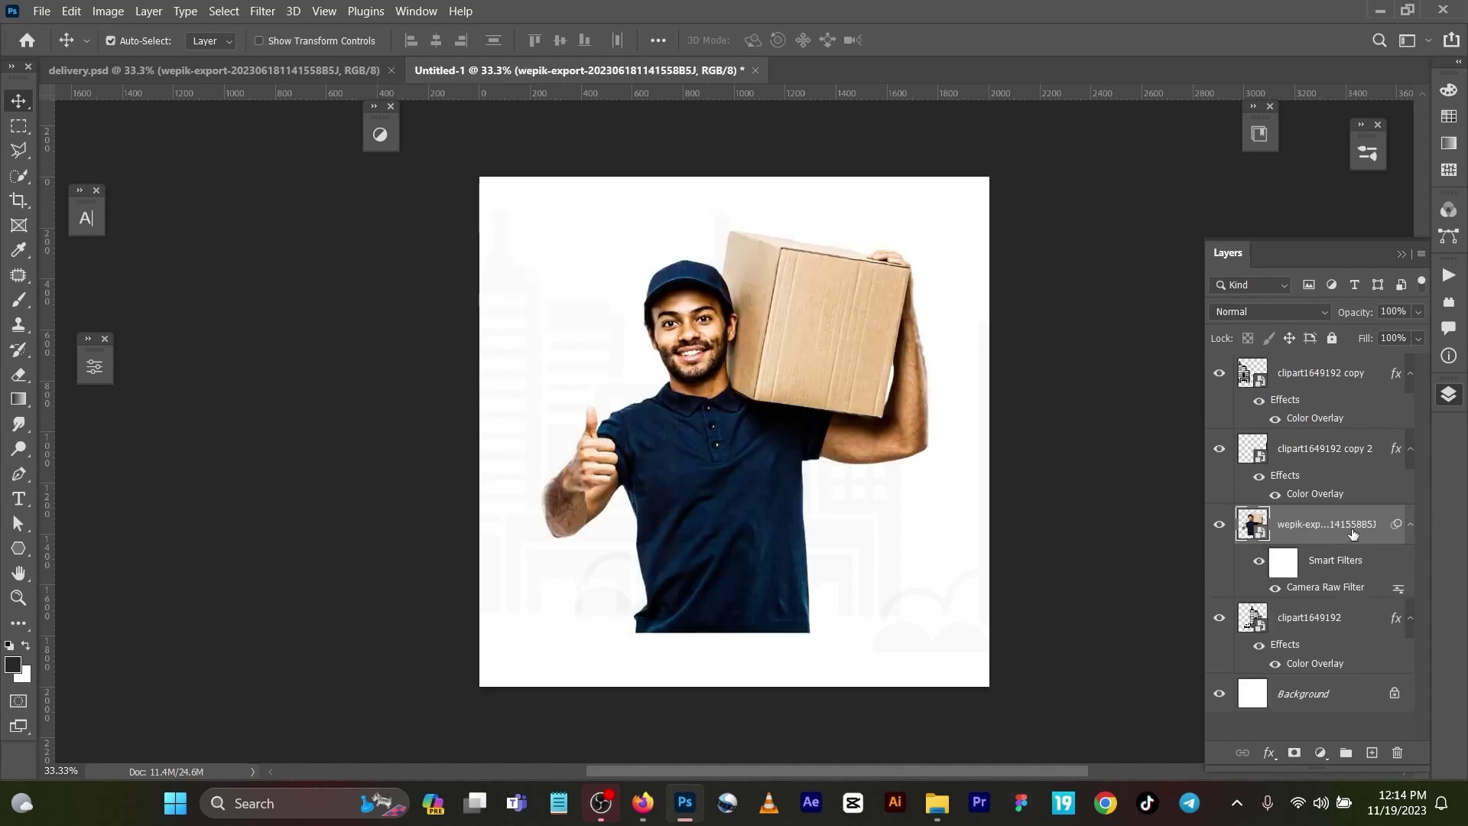
pyautogui.moveTo(1360, 537); pyautogui.dragTo(1332, 355)
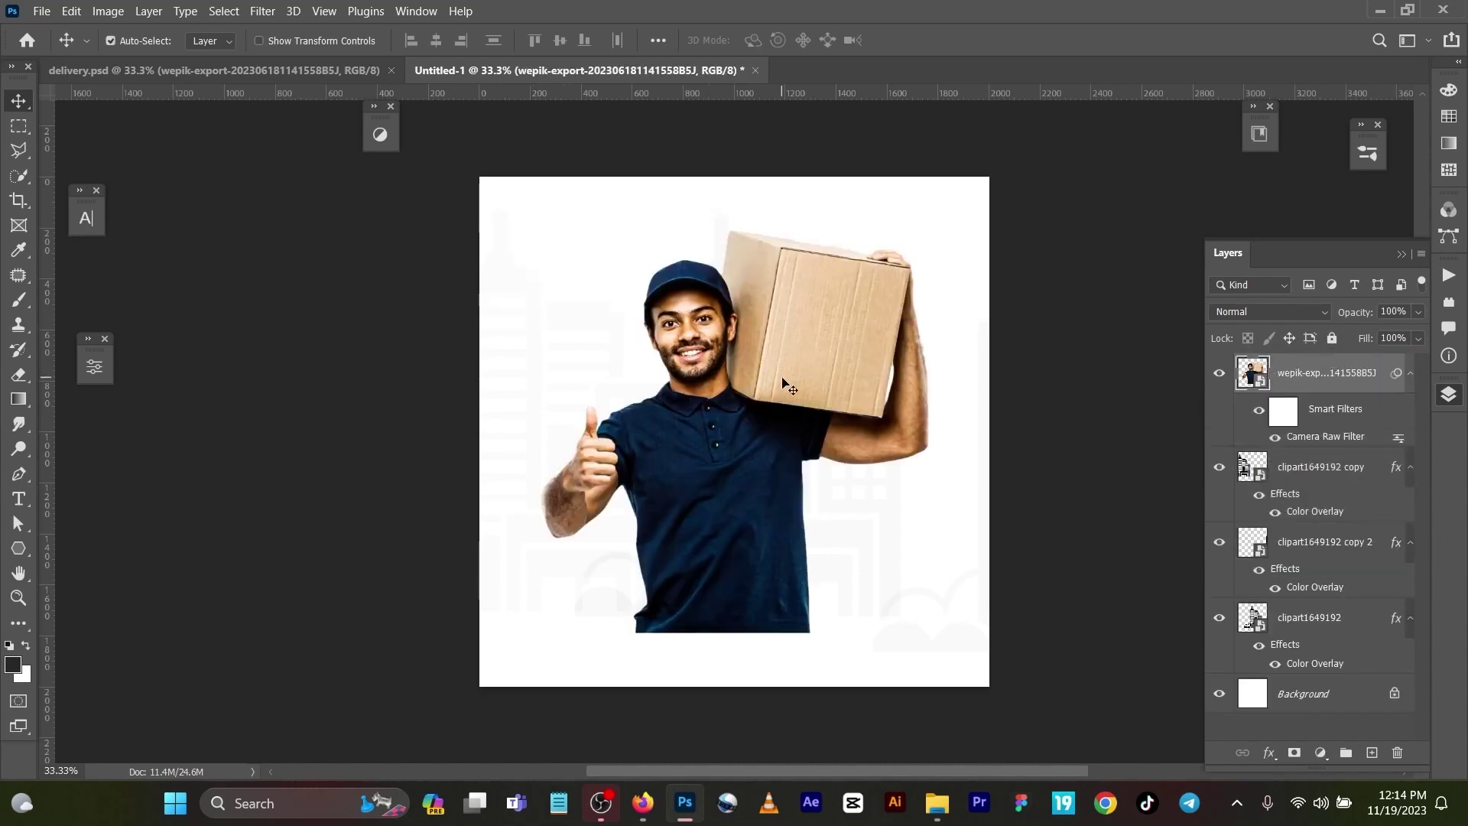
pyautogui.moveTo(713, 410)
pyautogui.mouseDown()
pyautogui.moveTo(837, 457)
pyautogui.moveTo(815, 453)
pyautogui.mouseUp()
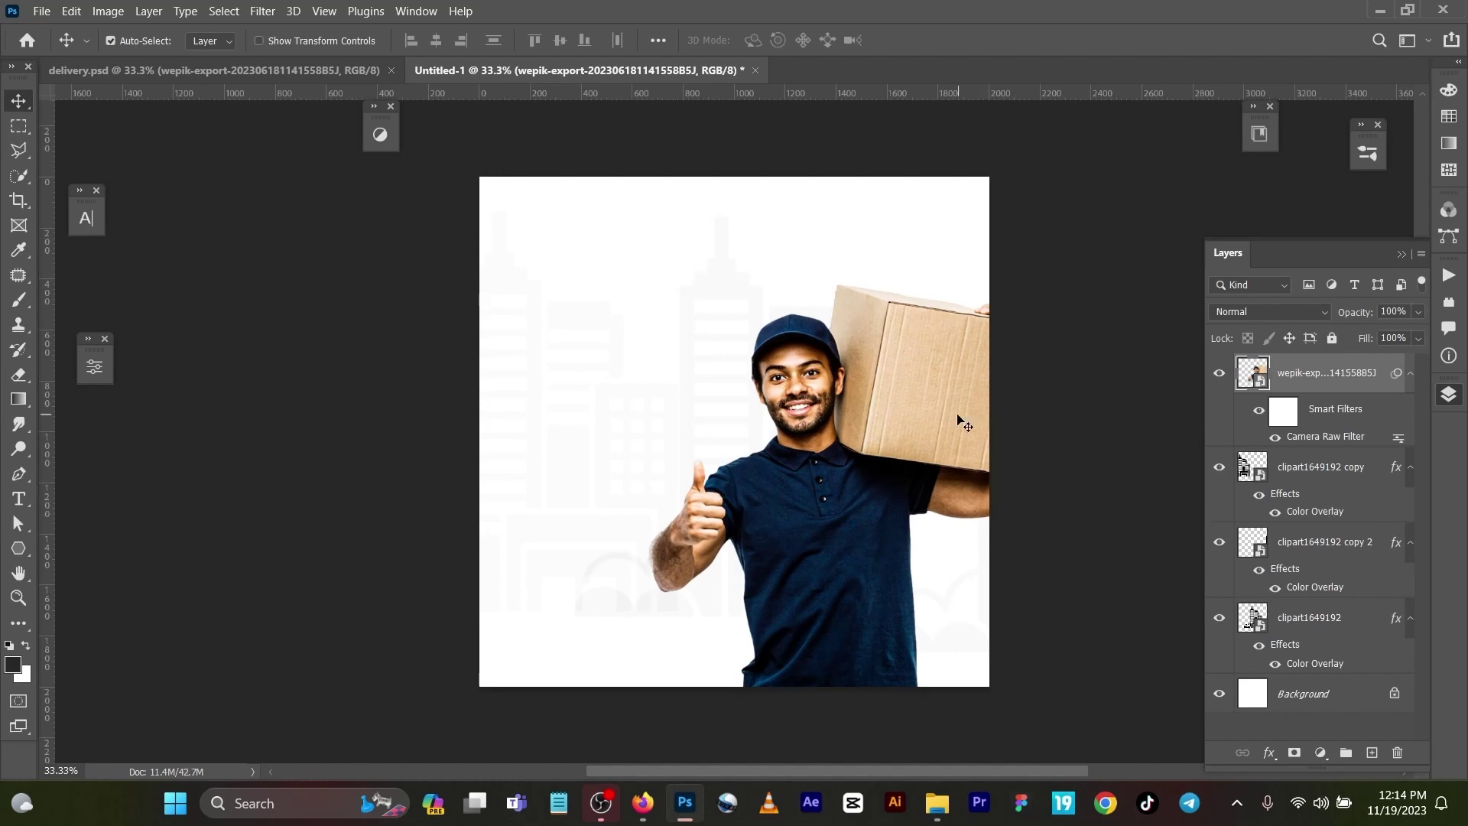
pyautogui.moveTo(939, 414); pyautogui.dragTo(908, 406)
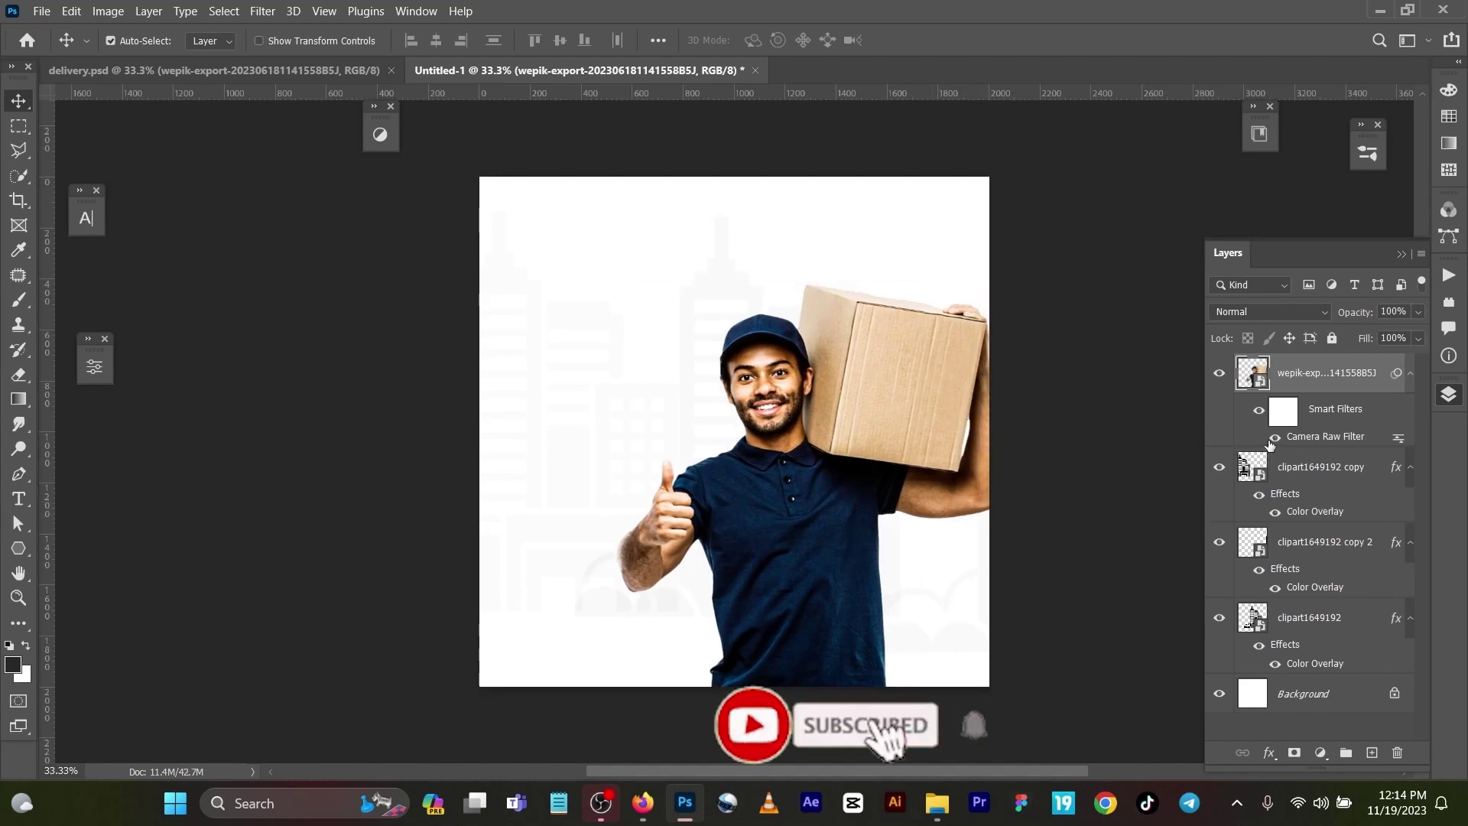
# Toggle the courier photo's Camera Raw filter to compare, then preview its settings without changes
pyautogui.click(1274, 437)
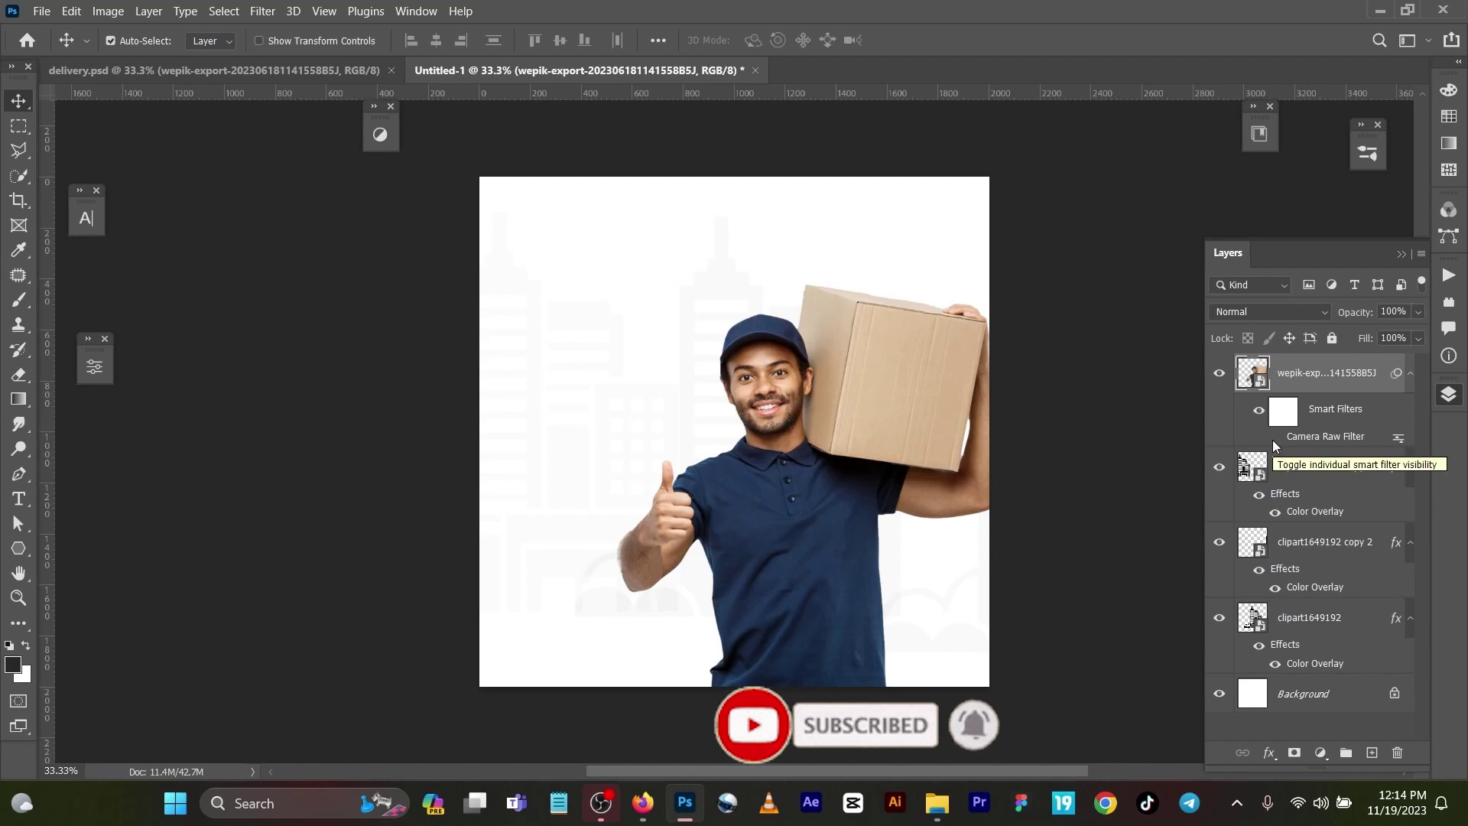
pyautogui.click(1274, 437)
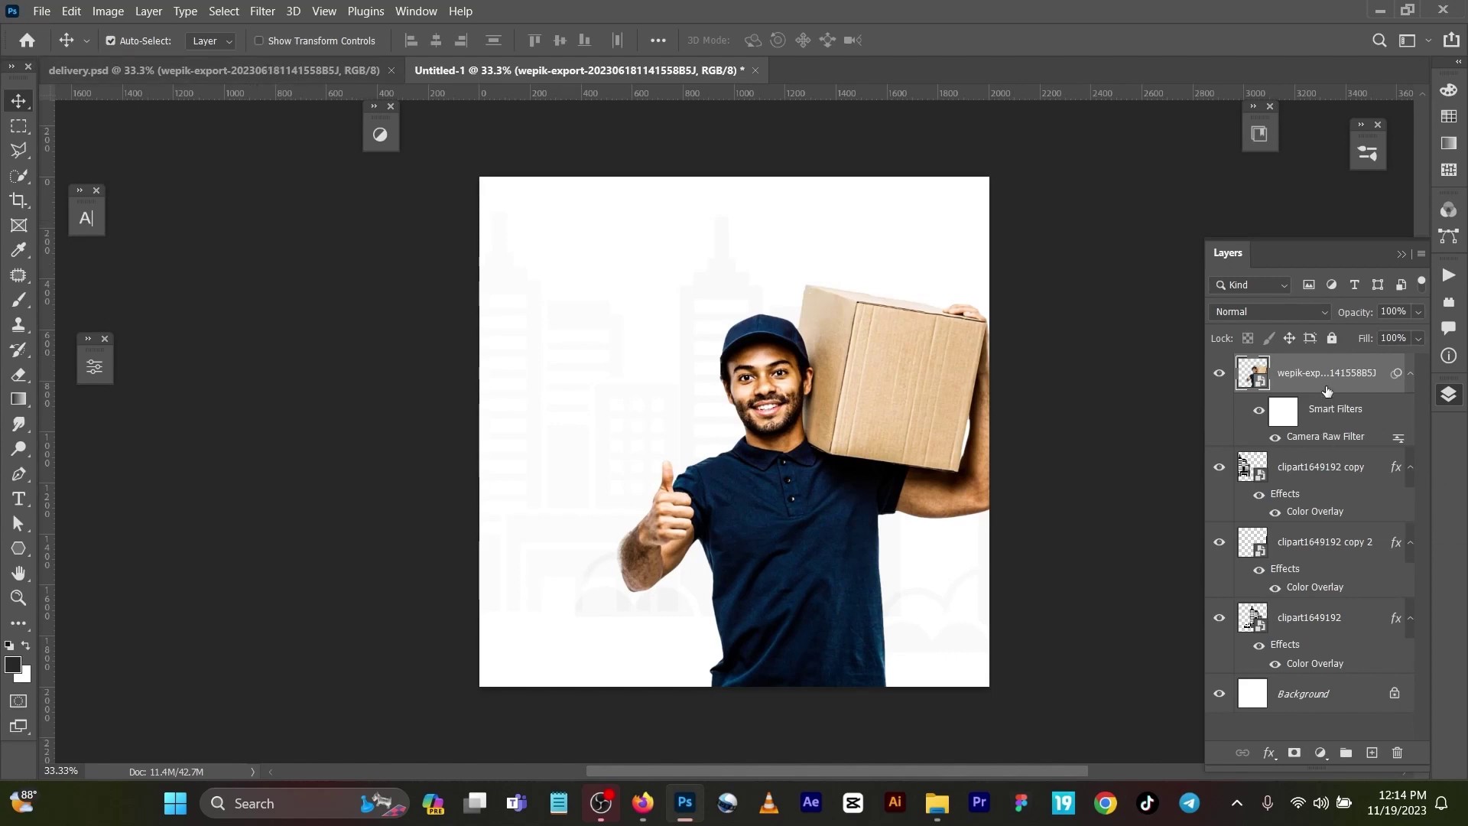
pyautogui.press('ctrl')
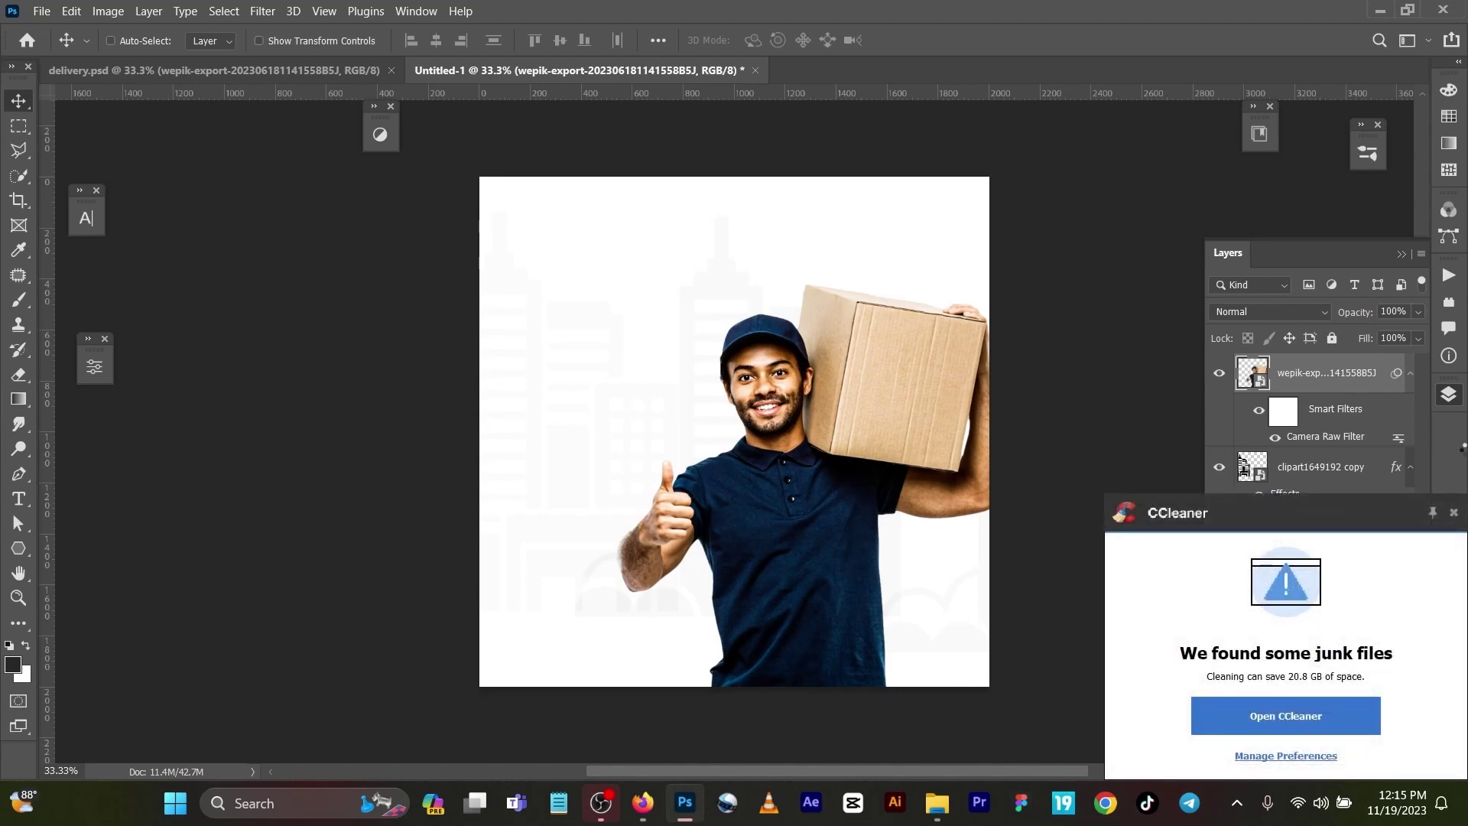
pyautogui.click(1453, 519)
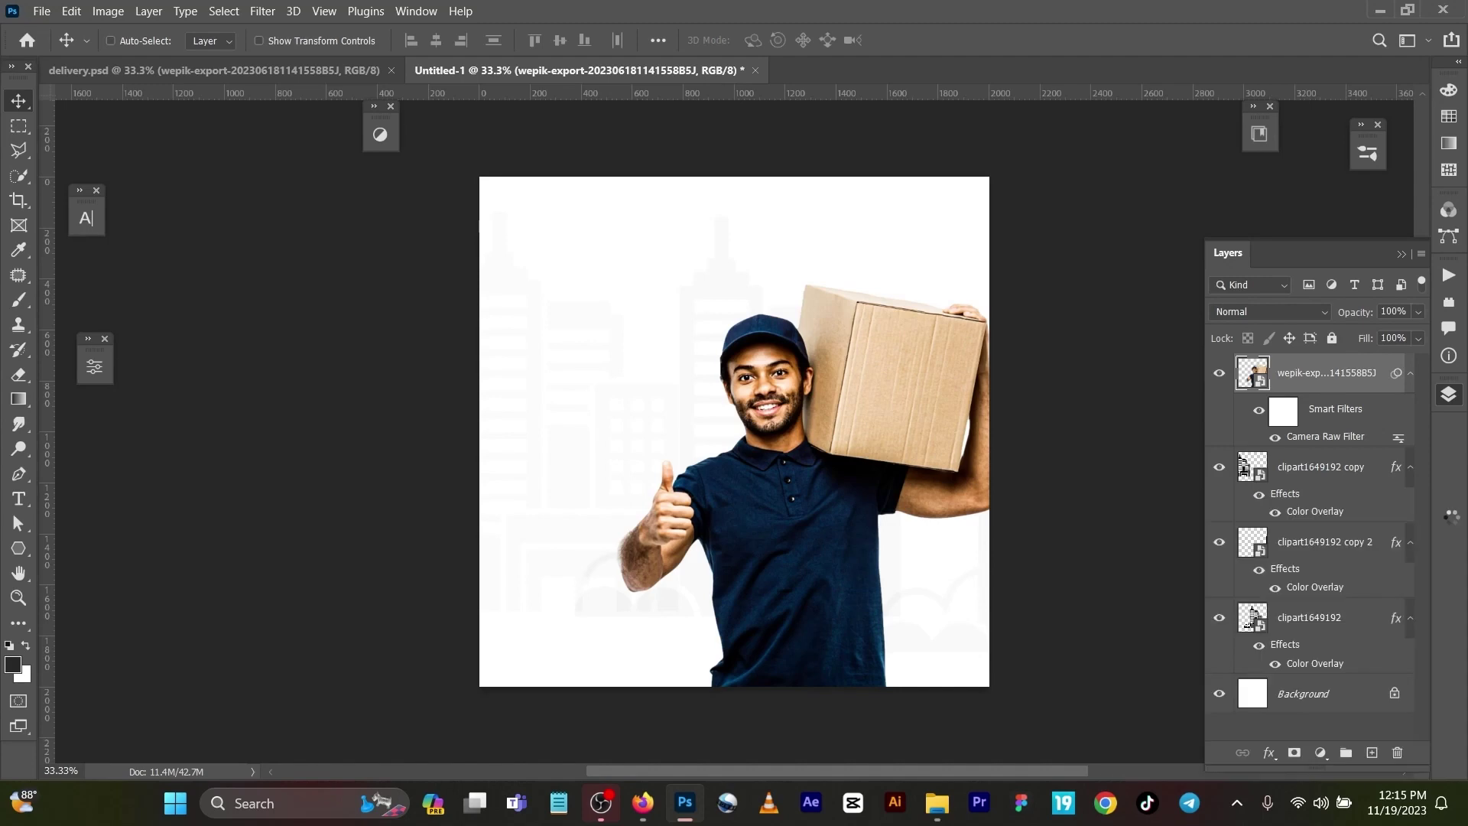
pyautogui.doubleClick(1325, 436)
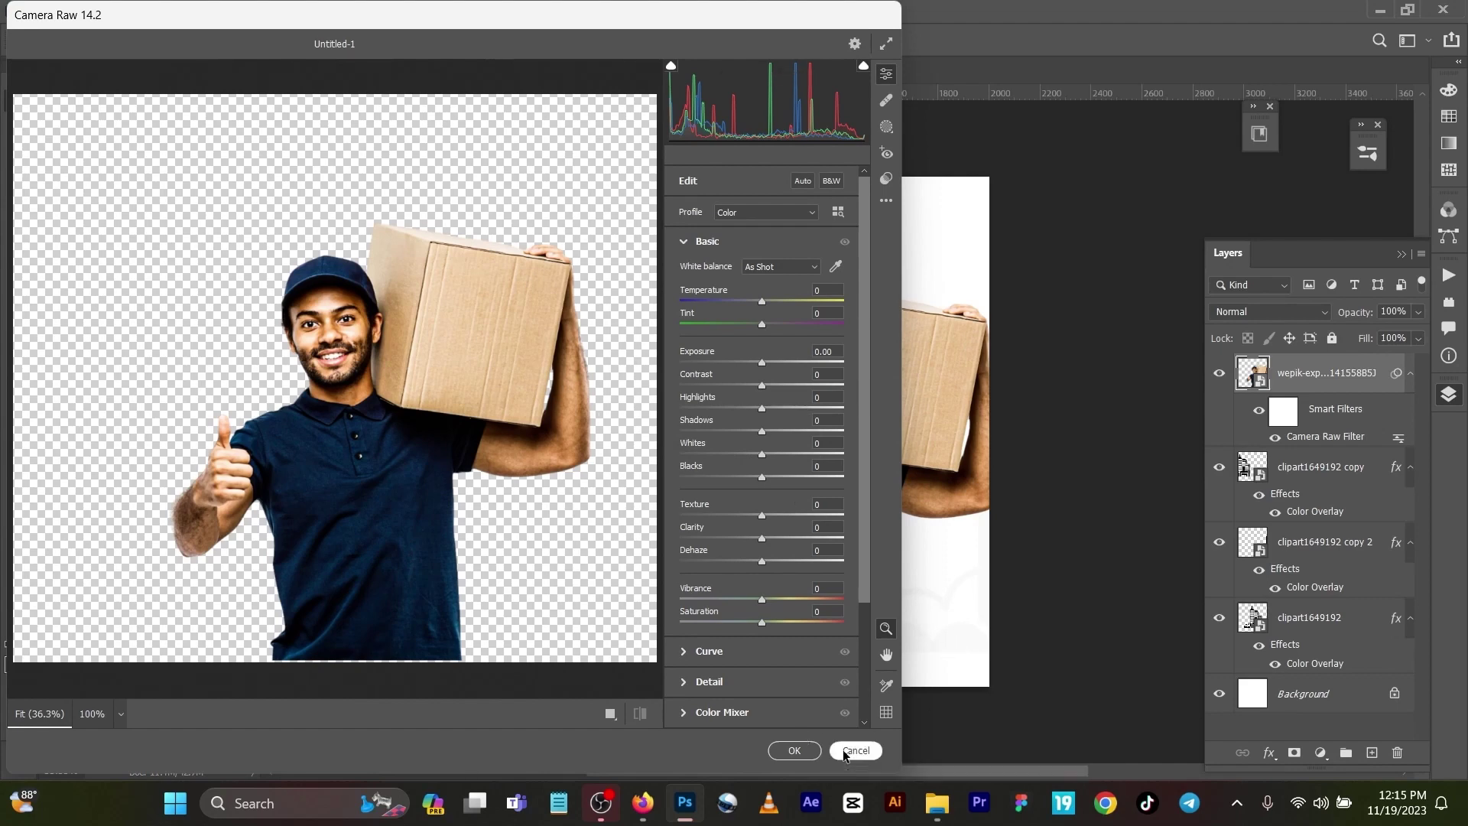
pyautogui.click(795, 750)
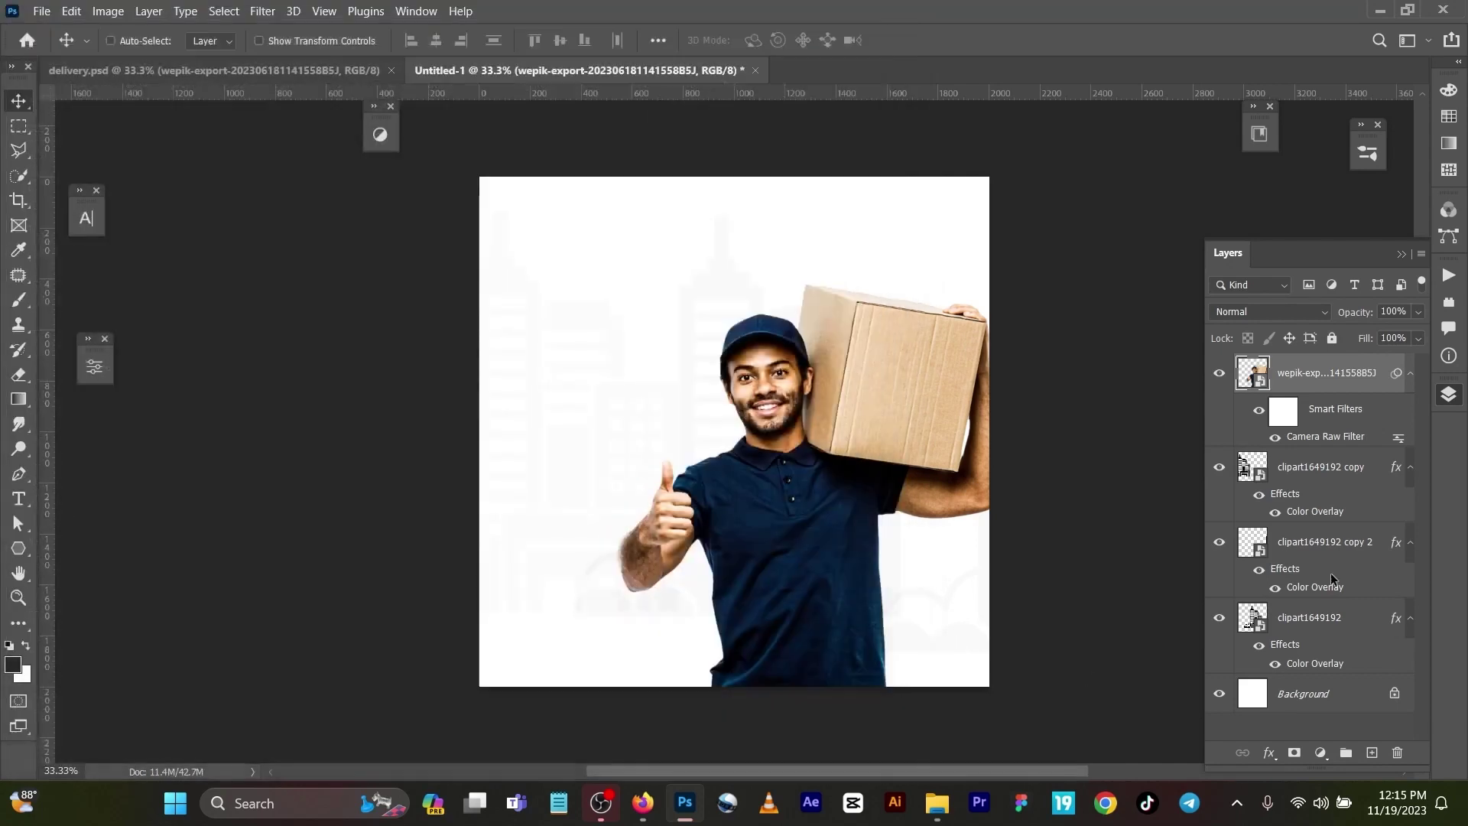
# Set the courier's Camera Raw filter to Contrast +69, Texture +64 and Clarity +42
pyautogui.doubleClick(1341, 434)
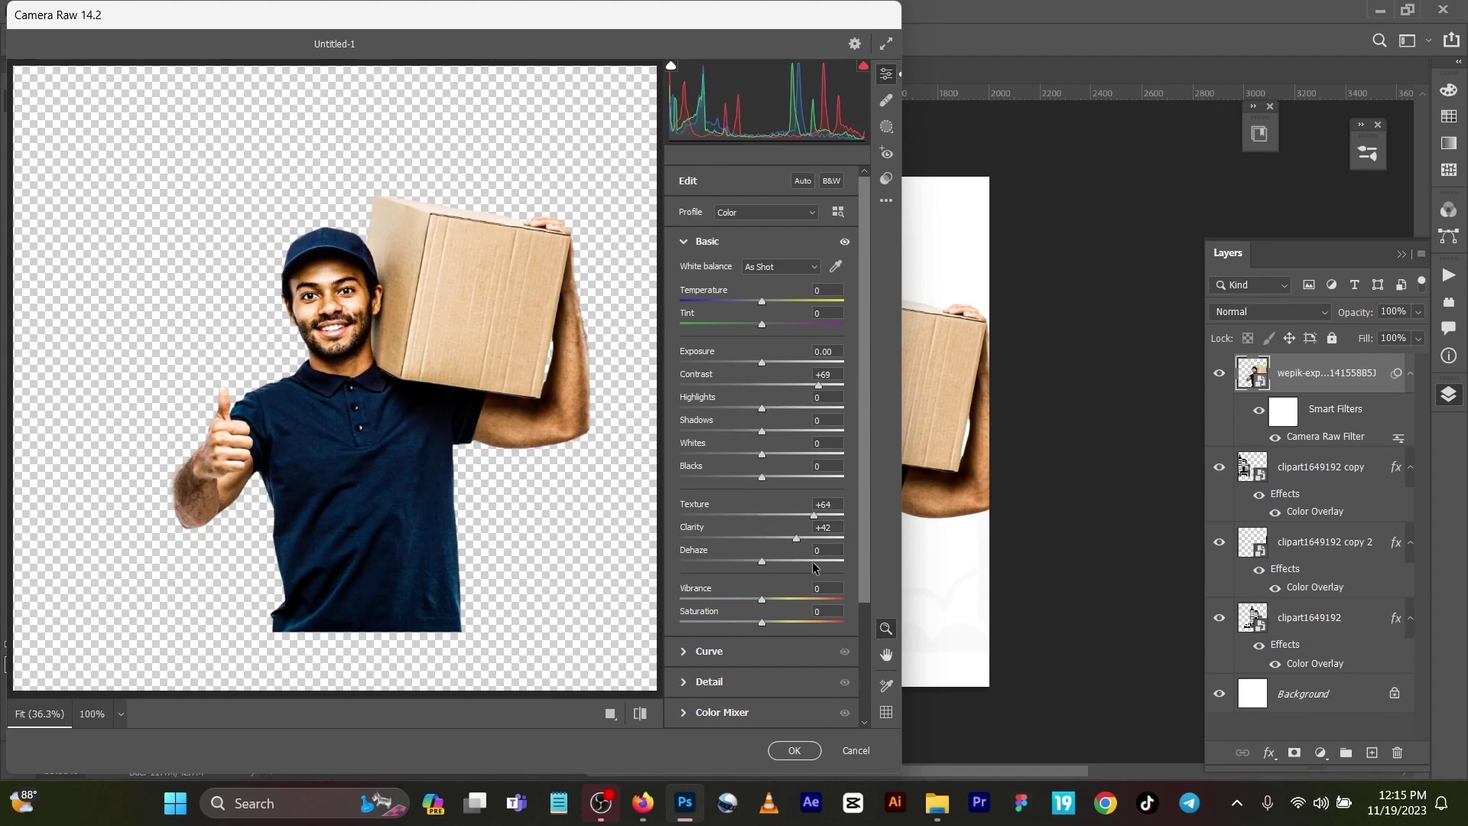
pyautogui.scroll(-3, 812, 563)
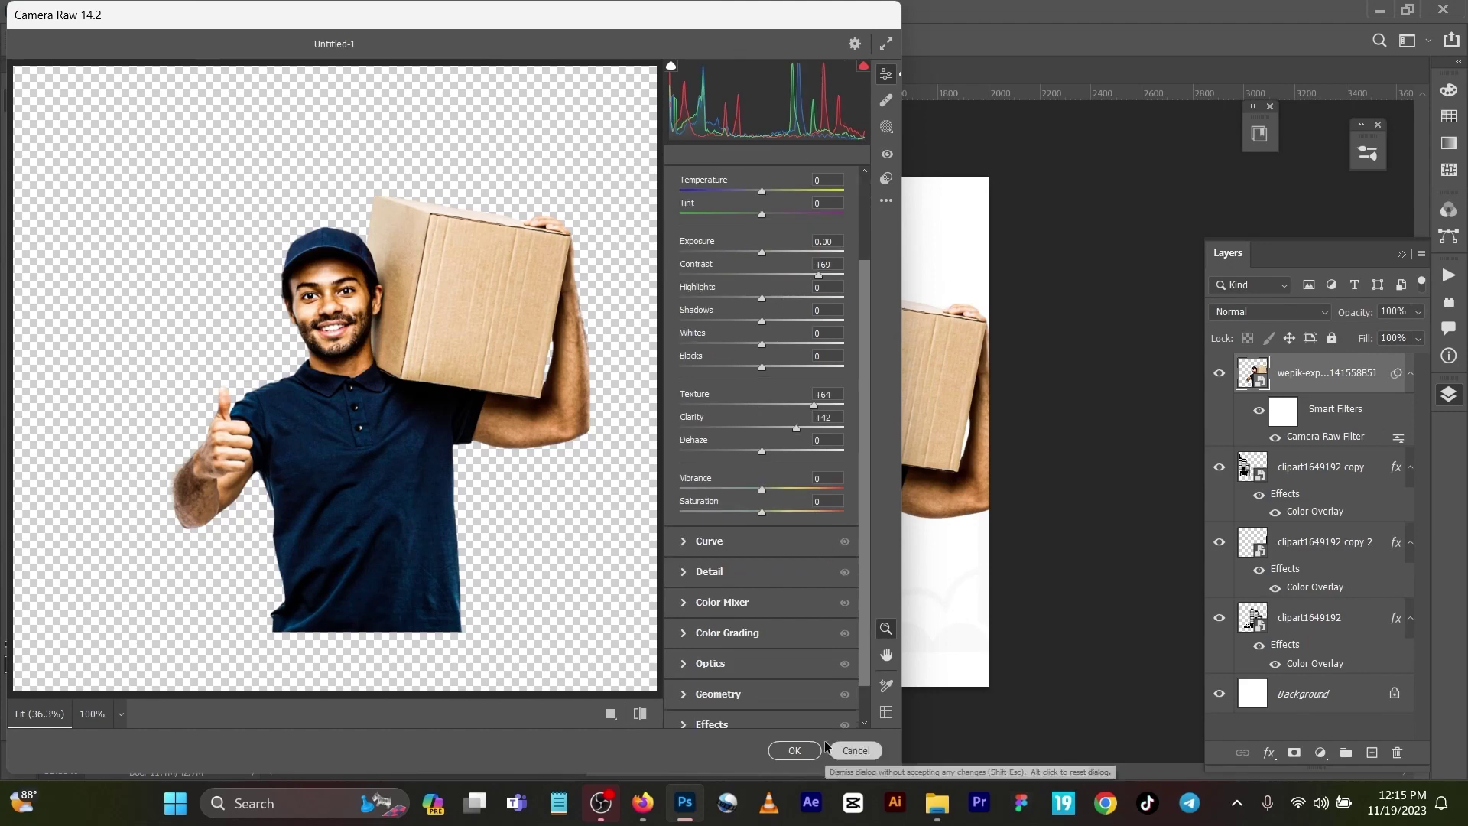
pyautogui.click(792, 752)
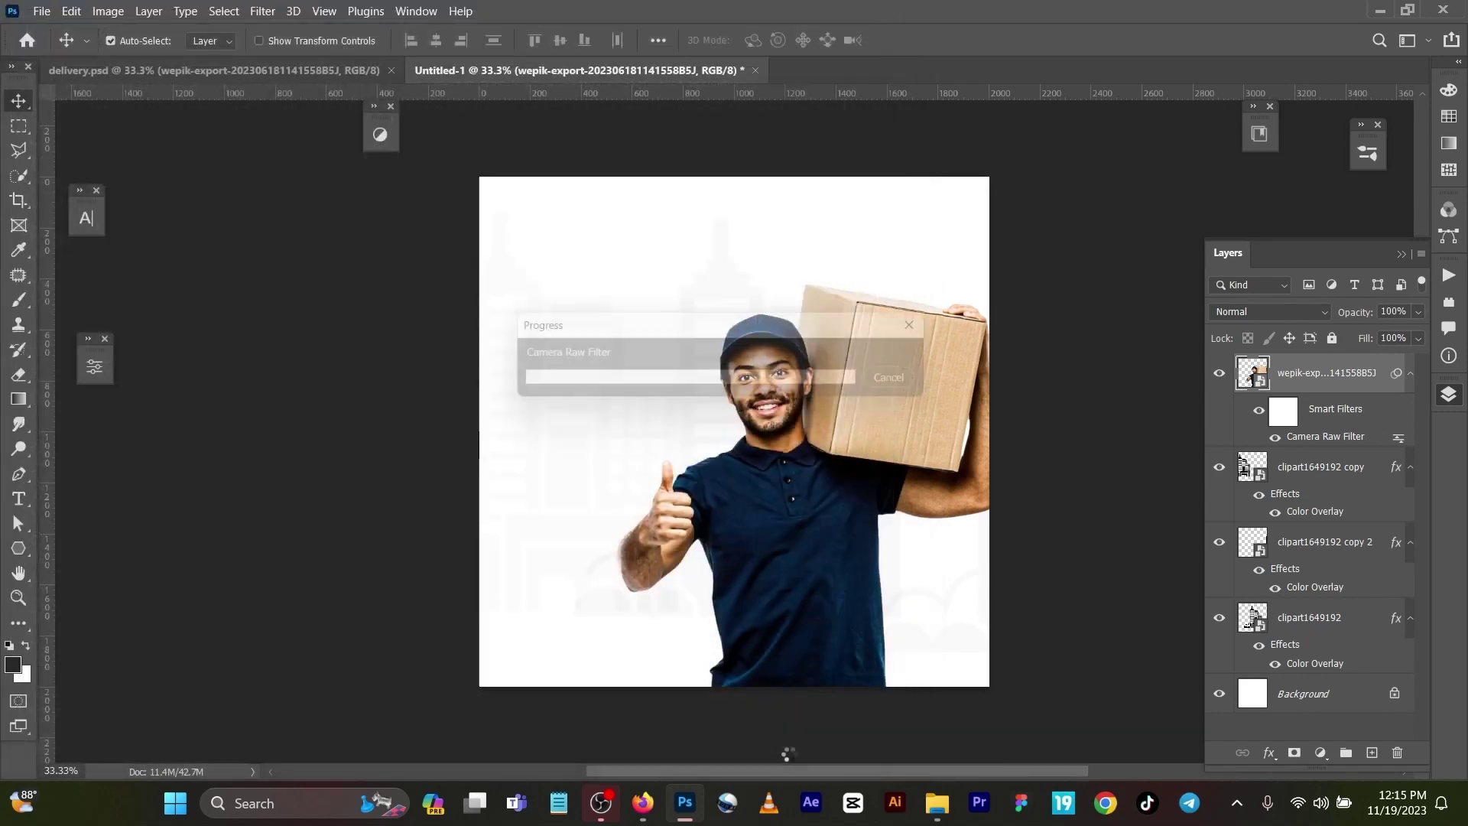
# Copy the candy-cane decoration from delivery.psd into the new ad's bottom-left corner
pyautogui.click(285, 72)
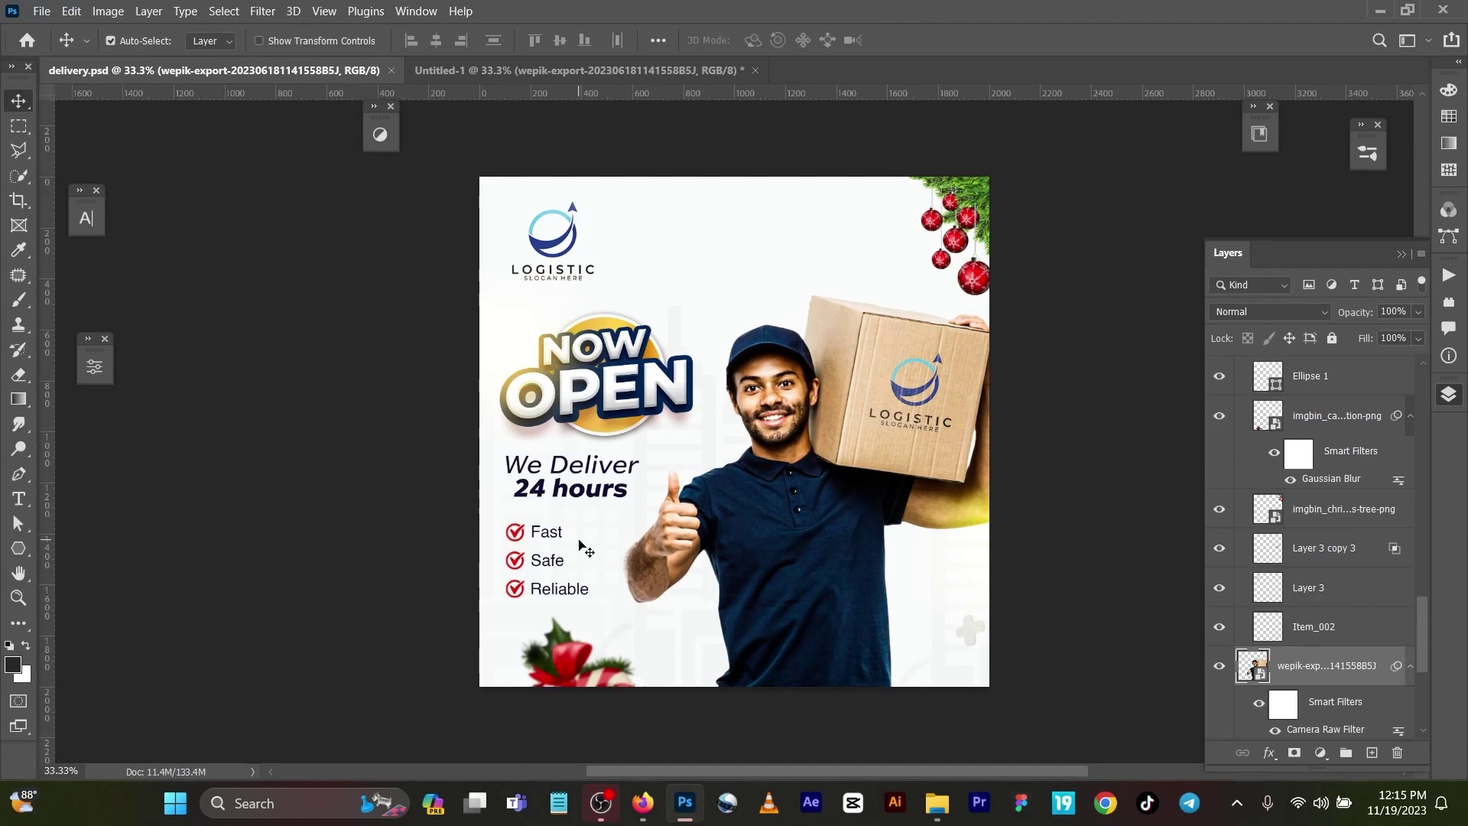
pyautogui.moveTo(566, 716)
pyautogui.mouseDown()
pyautogui.moveTo(676, 55)
pyautogui.moveTo(569, 662)
pyautogui.mouseUp()
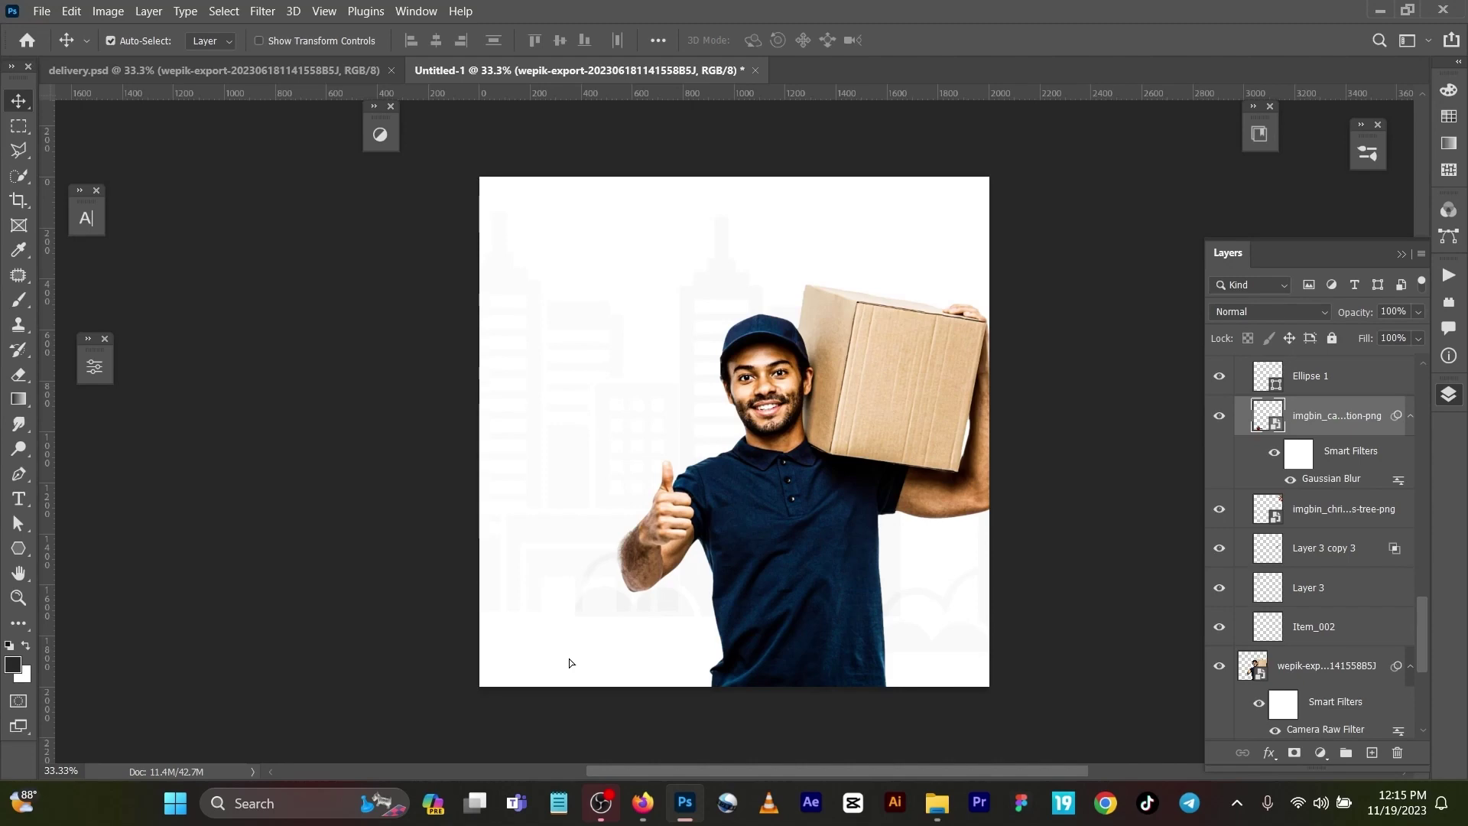
pyautogui.moveTo(569, 659); pyautogui.dragTo(569, 659)
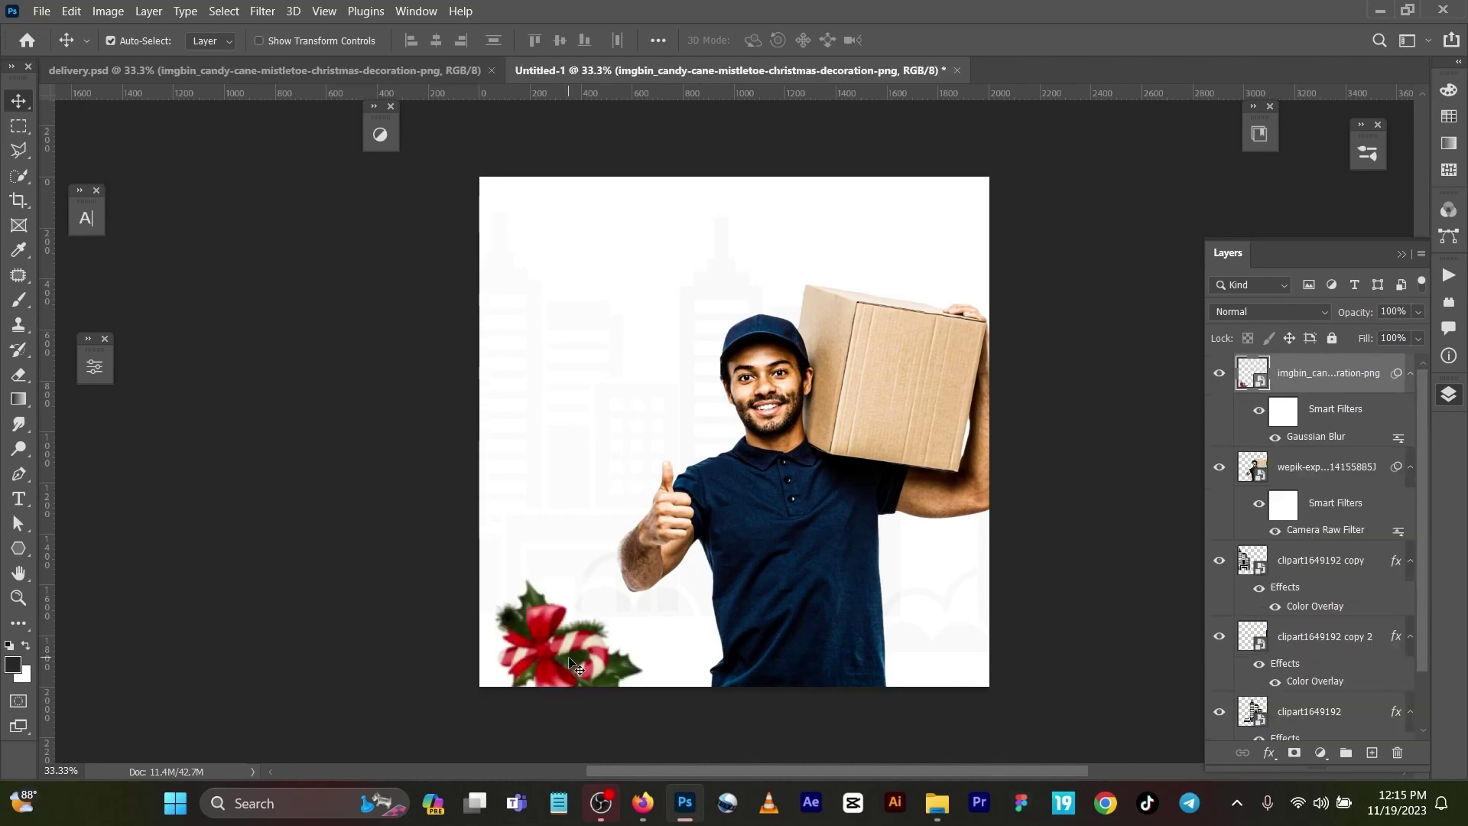
# Copy the ornament branch into the new ad's top-right corner
pyautogui.click(344, 72)
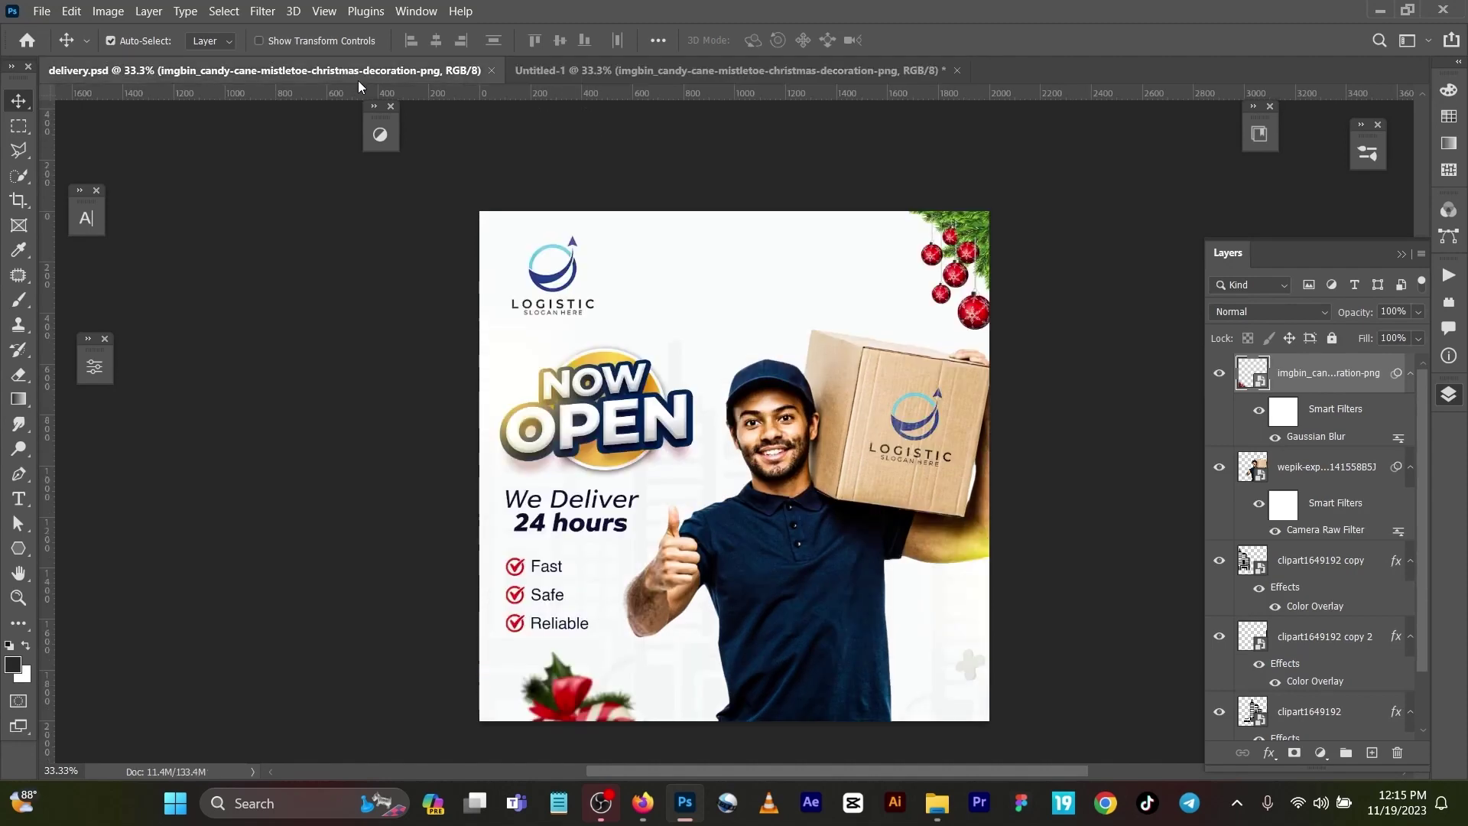
pyautogui.moveTo(955, 274)
pyautogui.mouseDown()
pyautogui.moveTo(666, 74)
pyautogui.moveTo(961, 246)
pyautogui.mouseUp()
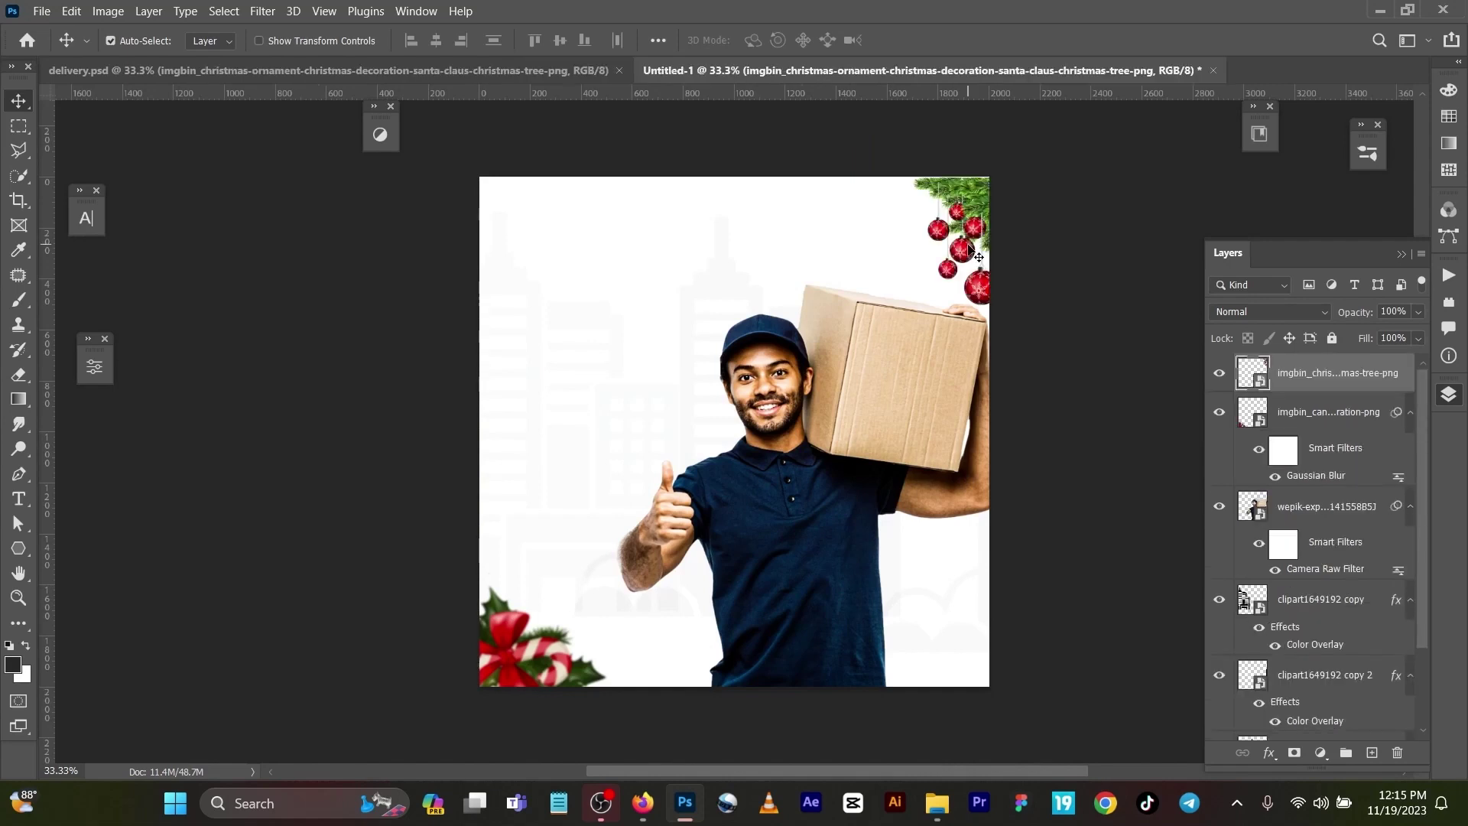
pyautogui.moveTo(978, 257); pyautogui.dragTo(932, 237)
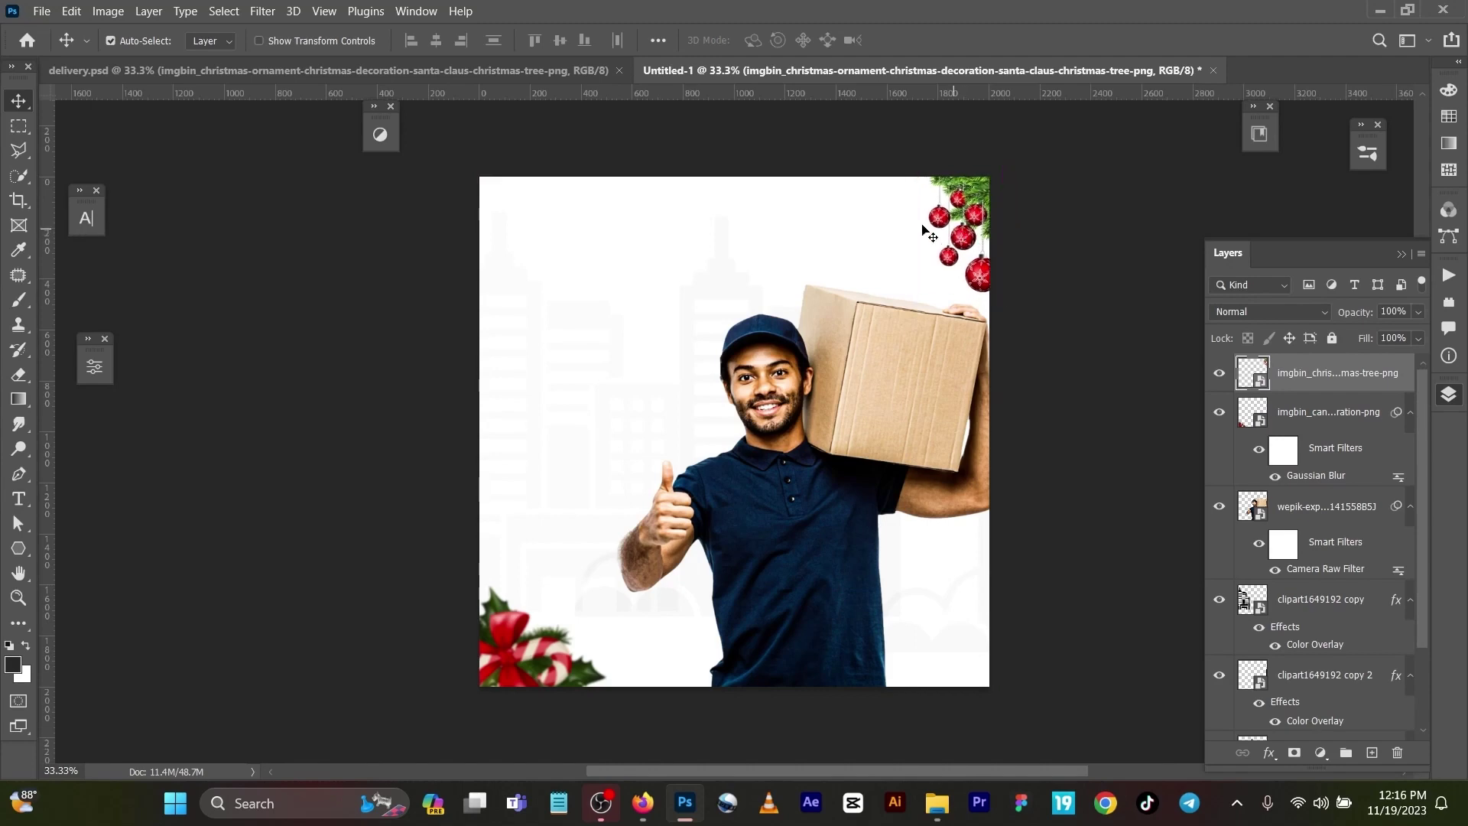
pyautogui.click(403, 69)
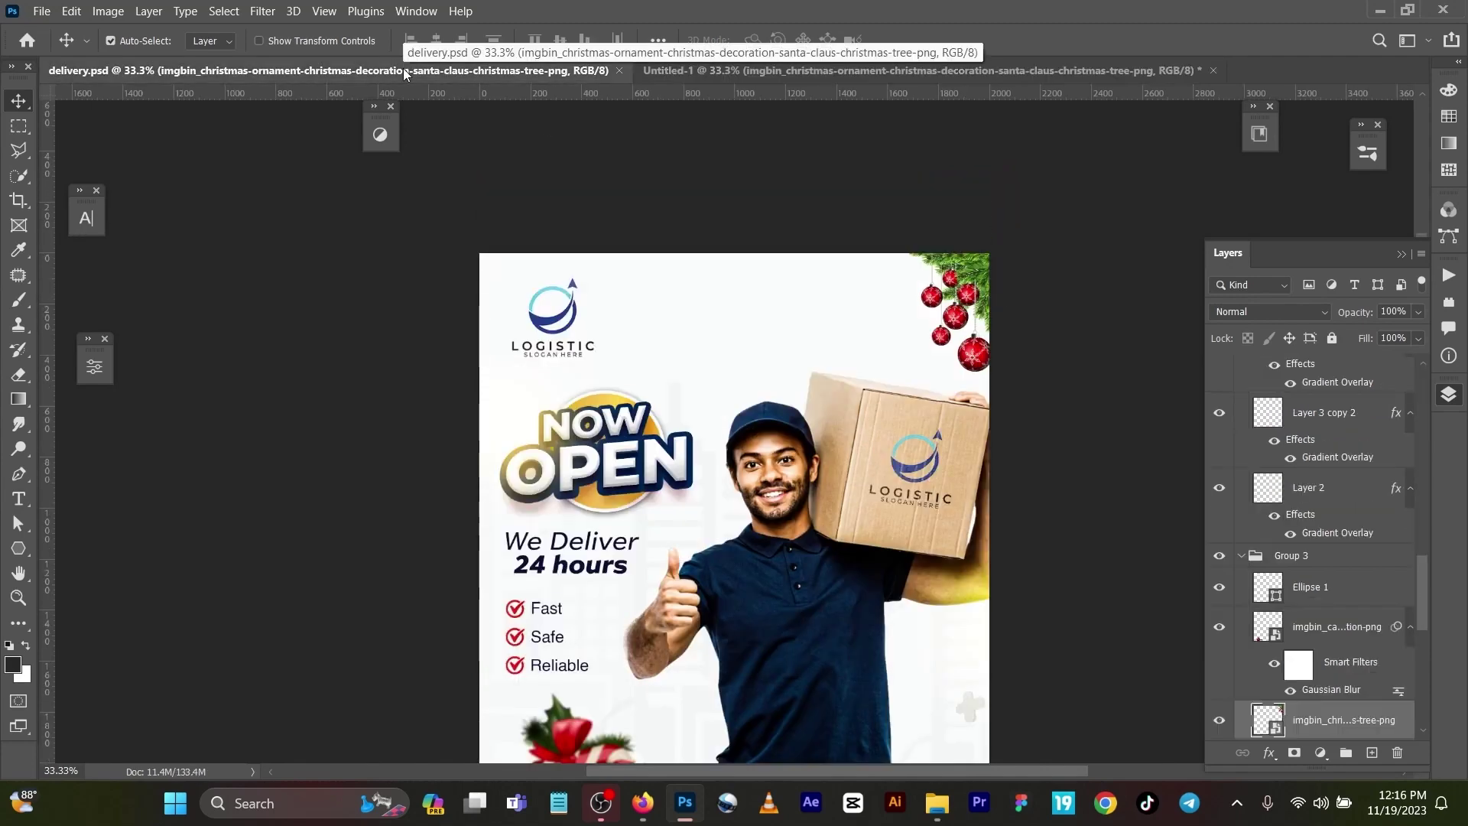
pyautogui.click(649, 474)
pyautogui.scroll(3, 1309, 427)
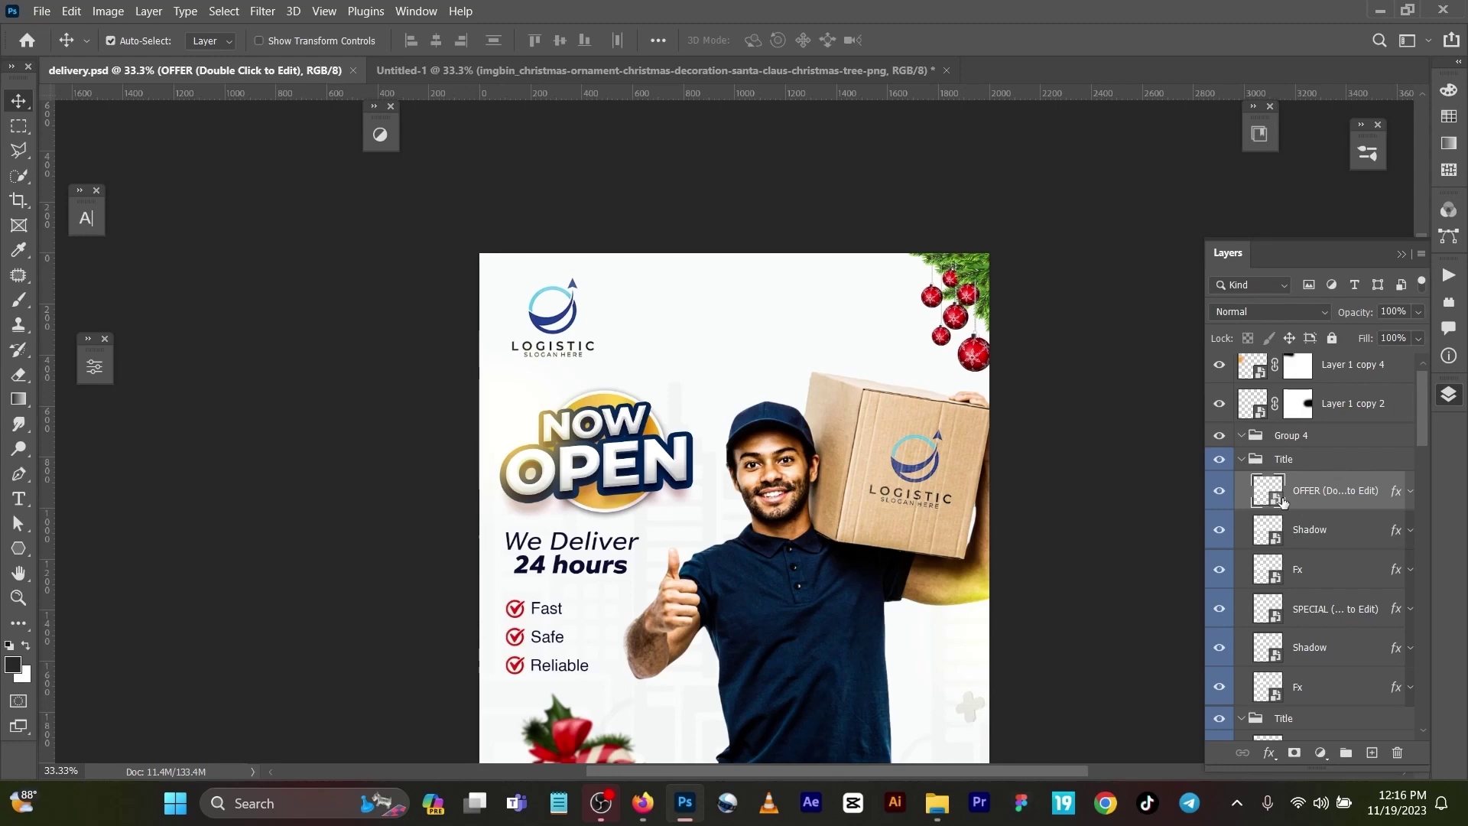
pyautogui.doubleClick(1268, 491)
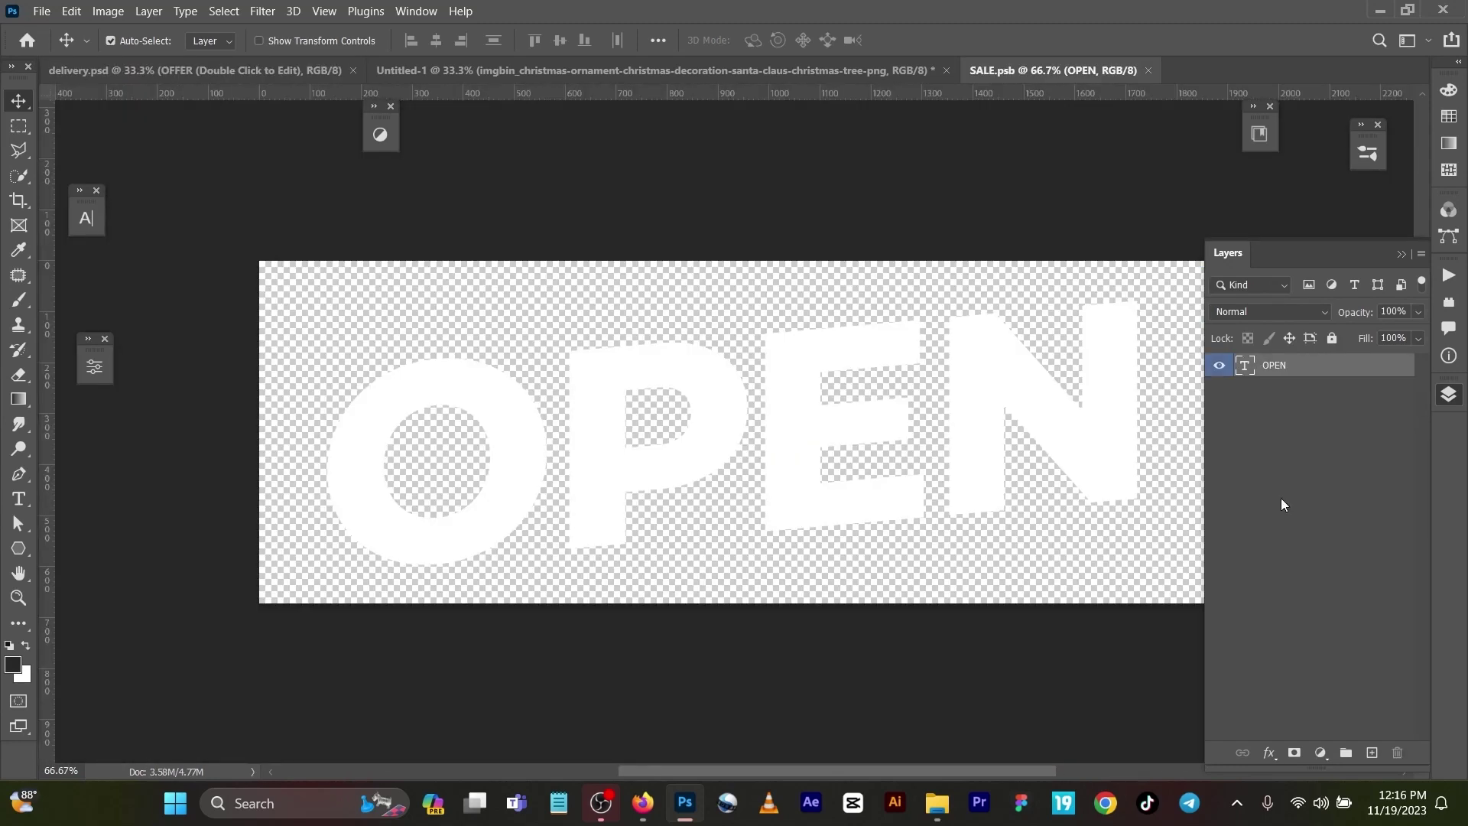
pyautogui.click(1148, 70)
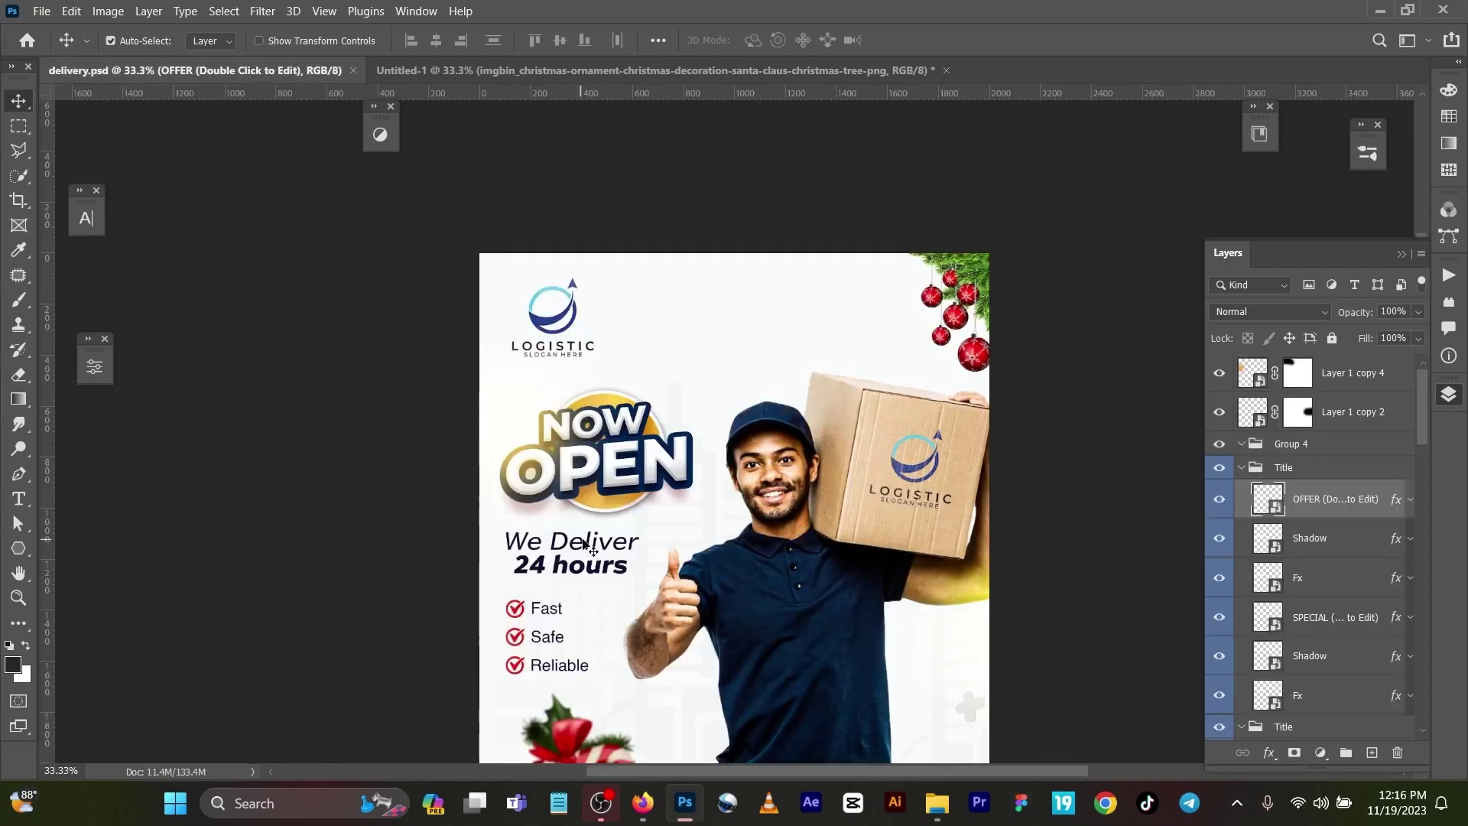
pyautogui.moveTo(585, 544); pyautogui.dragTo(598, 547)
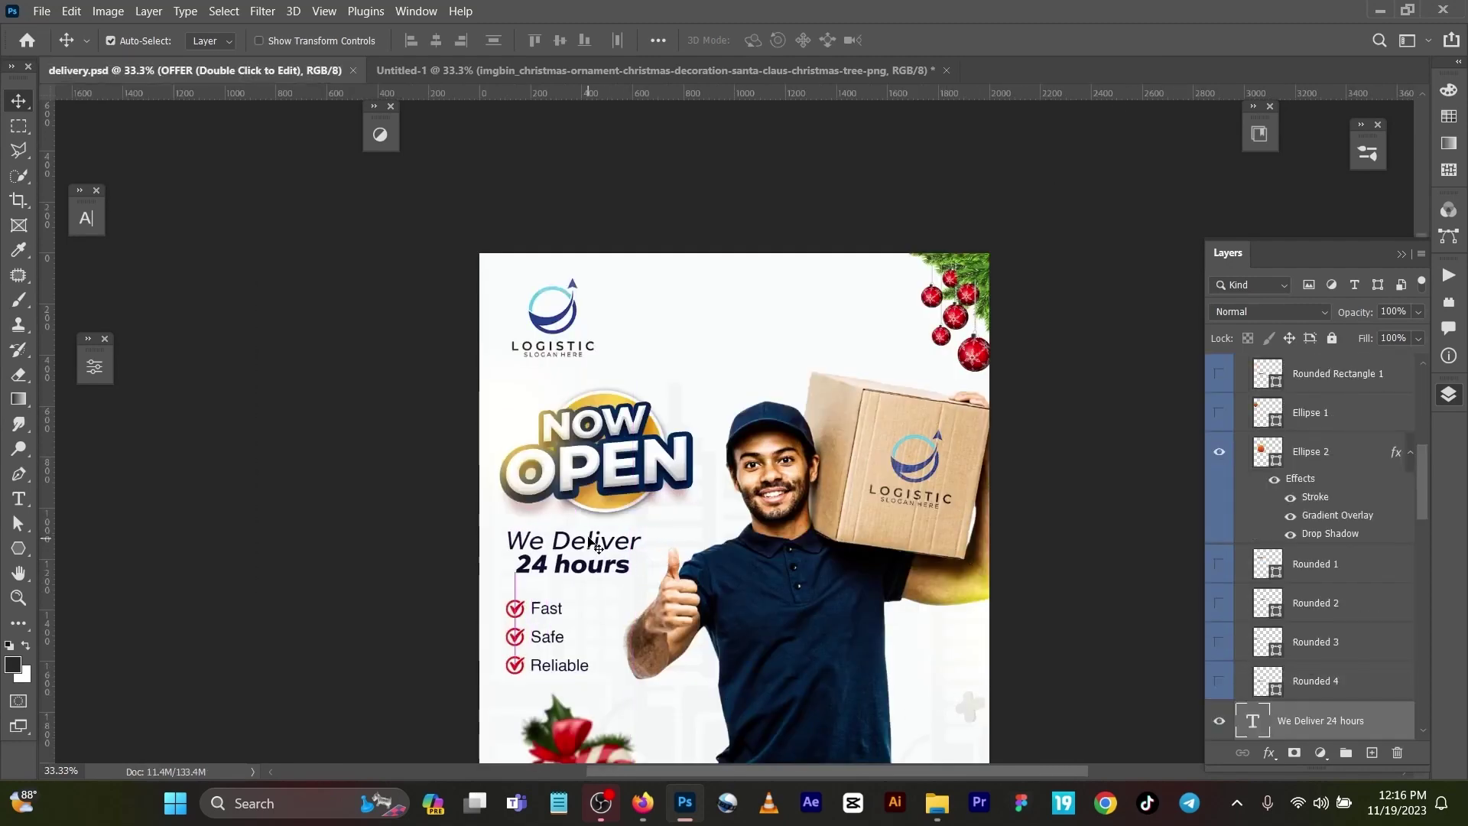
pyautogui.moveTo(513, 278)
pyautogui.mouseDown()
pyautogui.moveTo(670, 368)
pyautogui.moveTo(559, 457)
pyautogui.moveTo(551, 435)
pyautogui.moveTo(497, 430)
pyautogui.moveTo(592, 433)
pyautogui.moveTo(527, 442)
pyautogui.mouseUp()
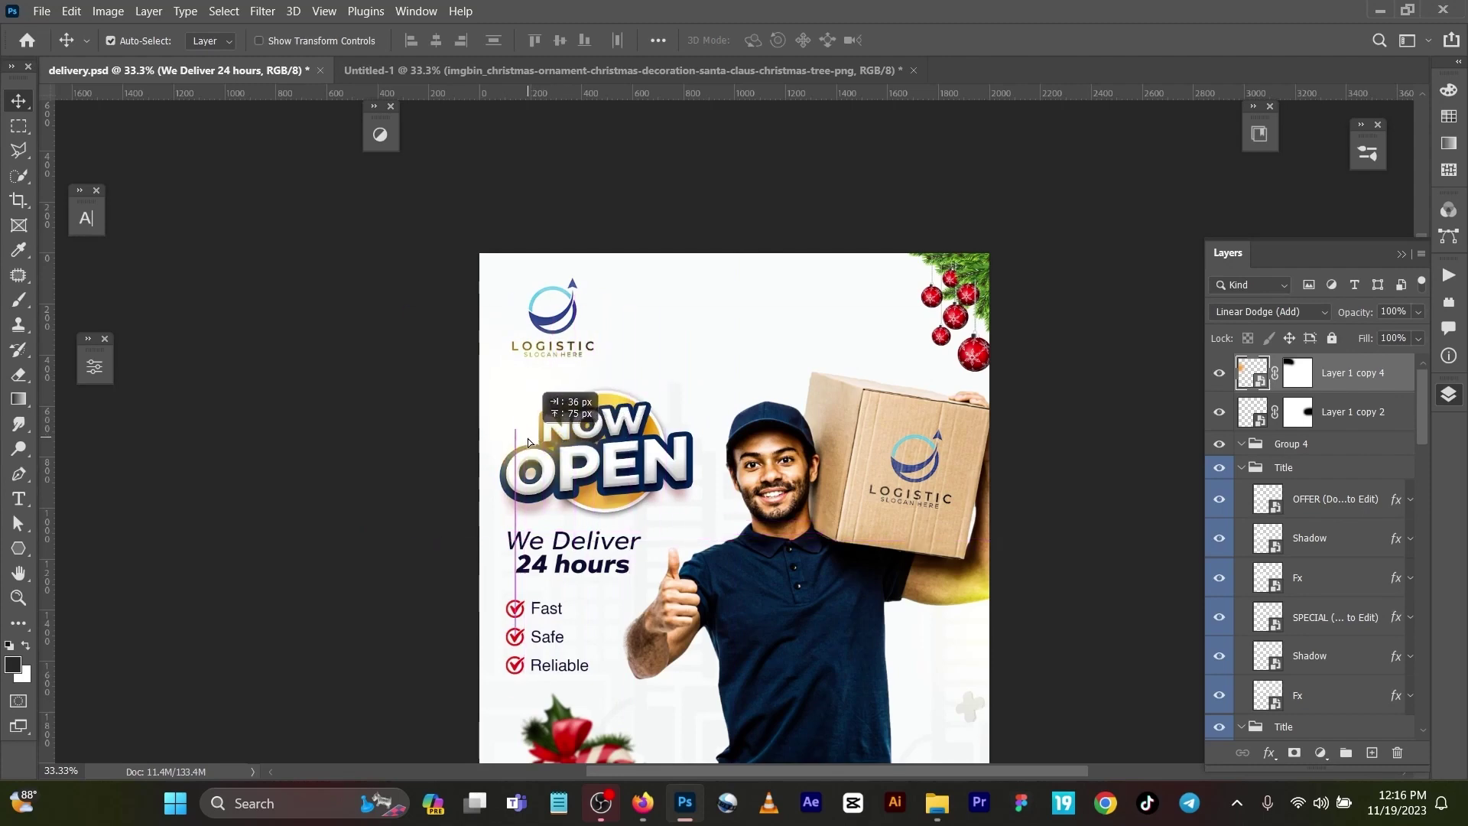
pyautogui.moveTo(527, 442); pyautogui.dragTo(507, 441)
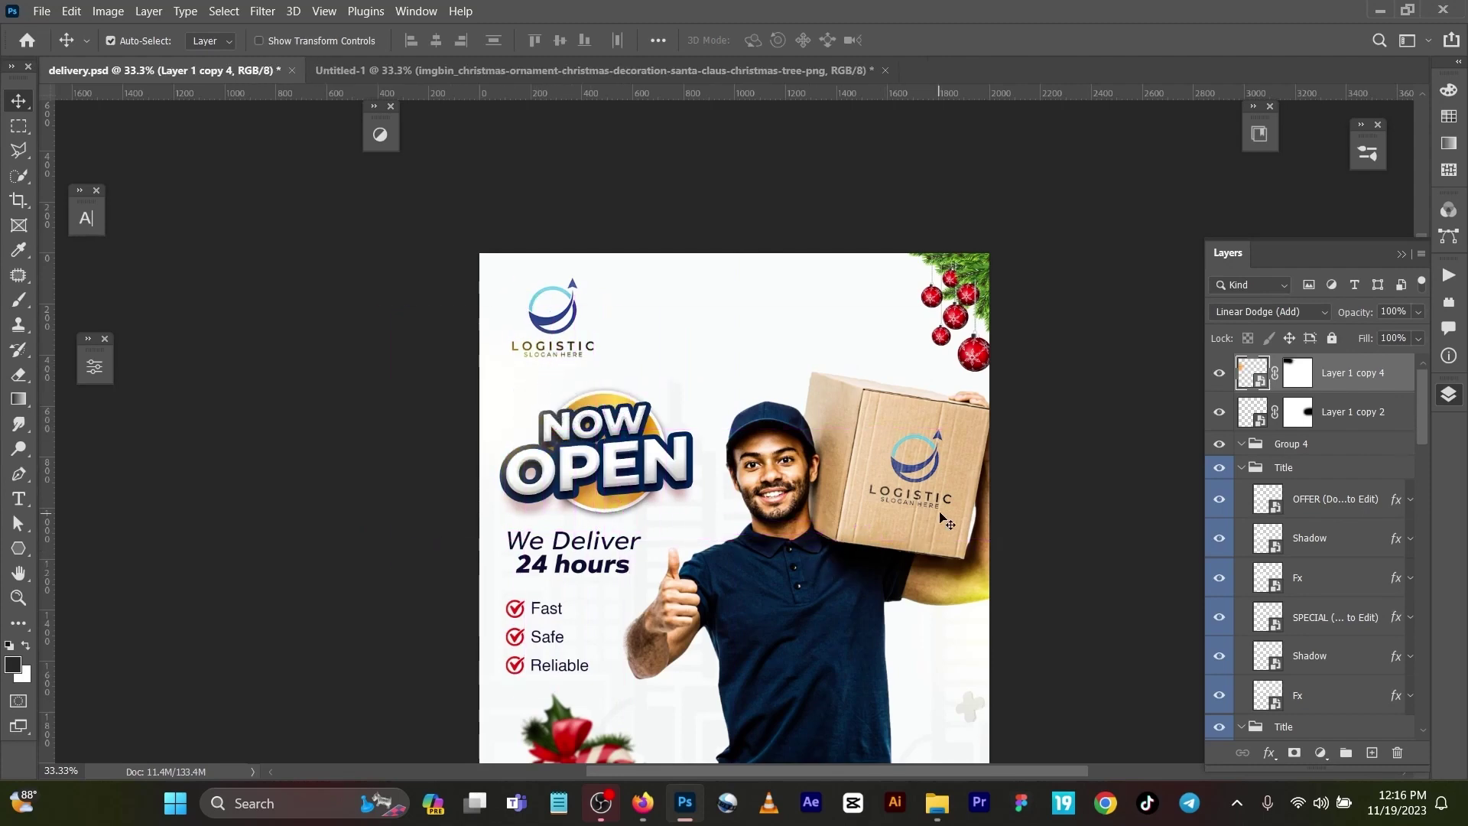
# Give Layer 3 copy 3's box logo a Blend If underlying-layer white point split at 182/255
pyautogui.scroll(2, 927, 478)
pyautogui.click(926, 471)
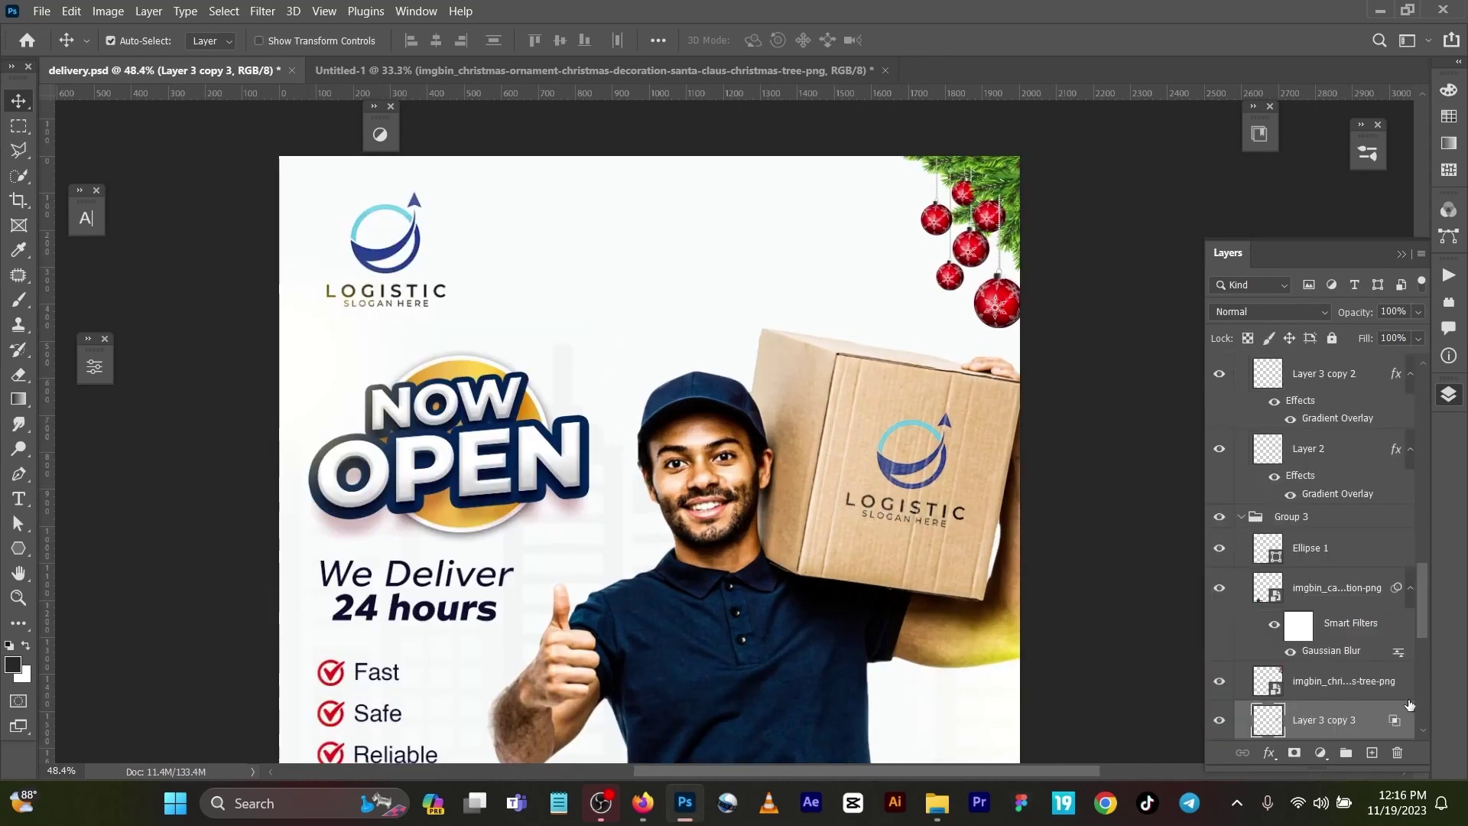
pyautogui.click(1270, 754)
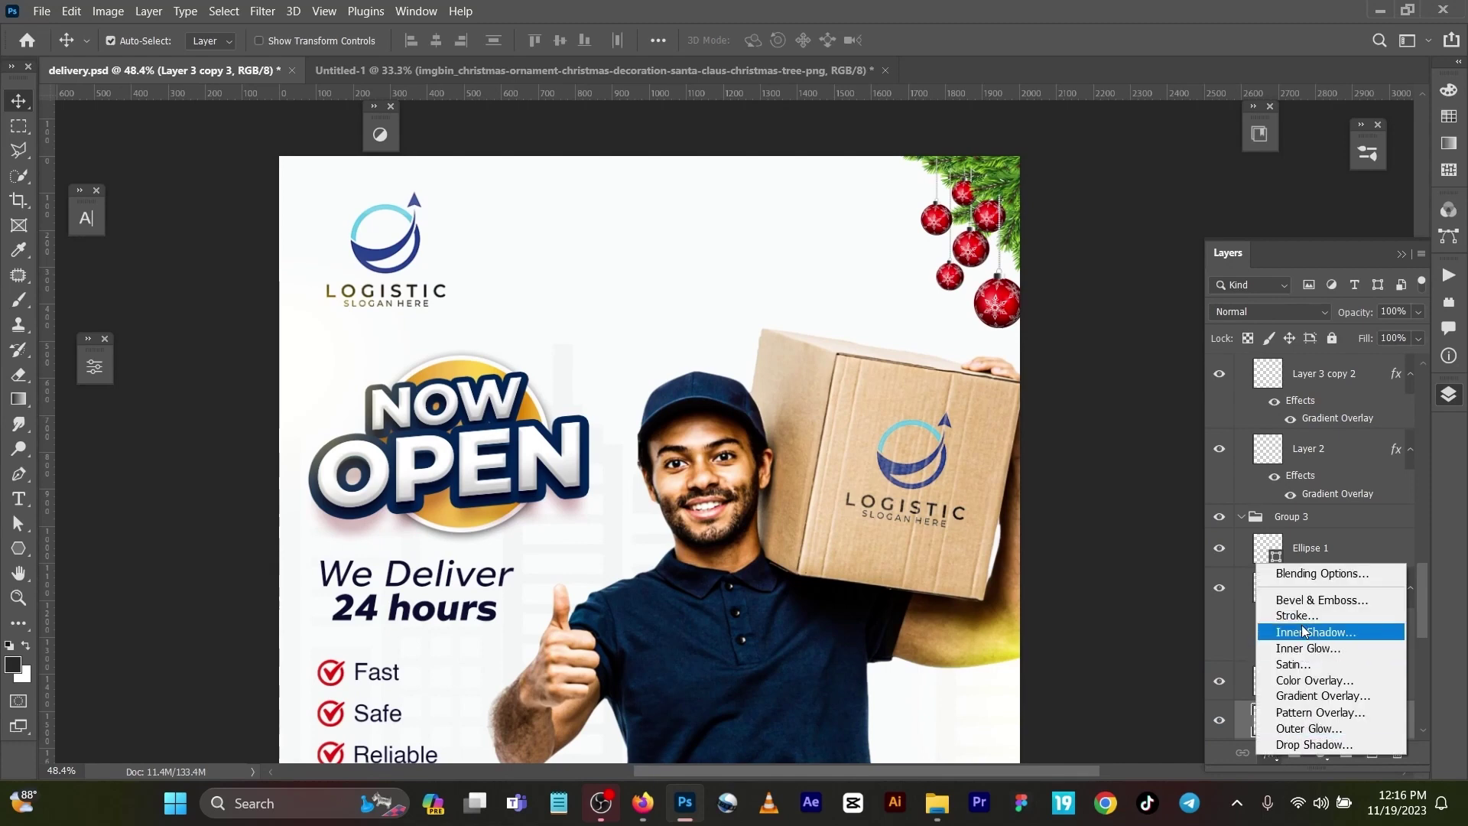
pyautogui.click(1291, 575)
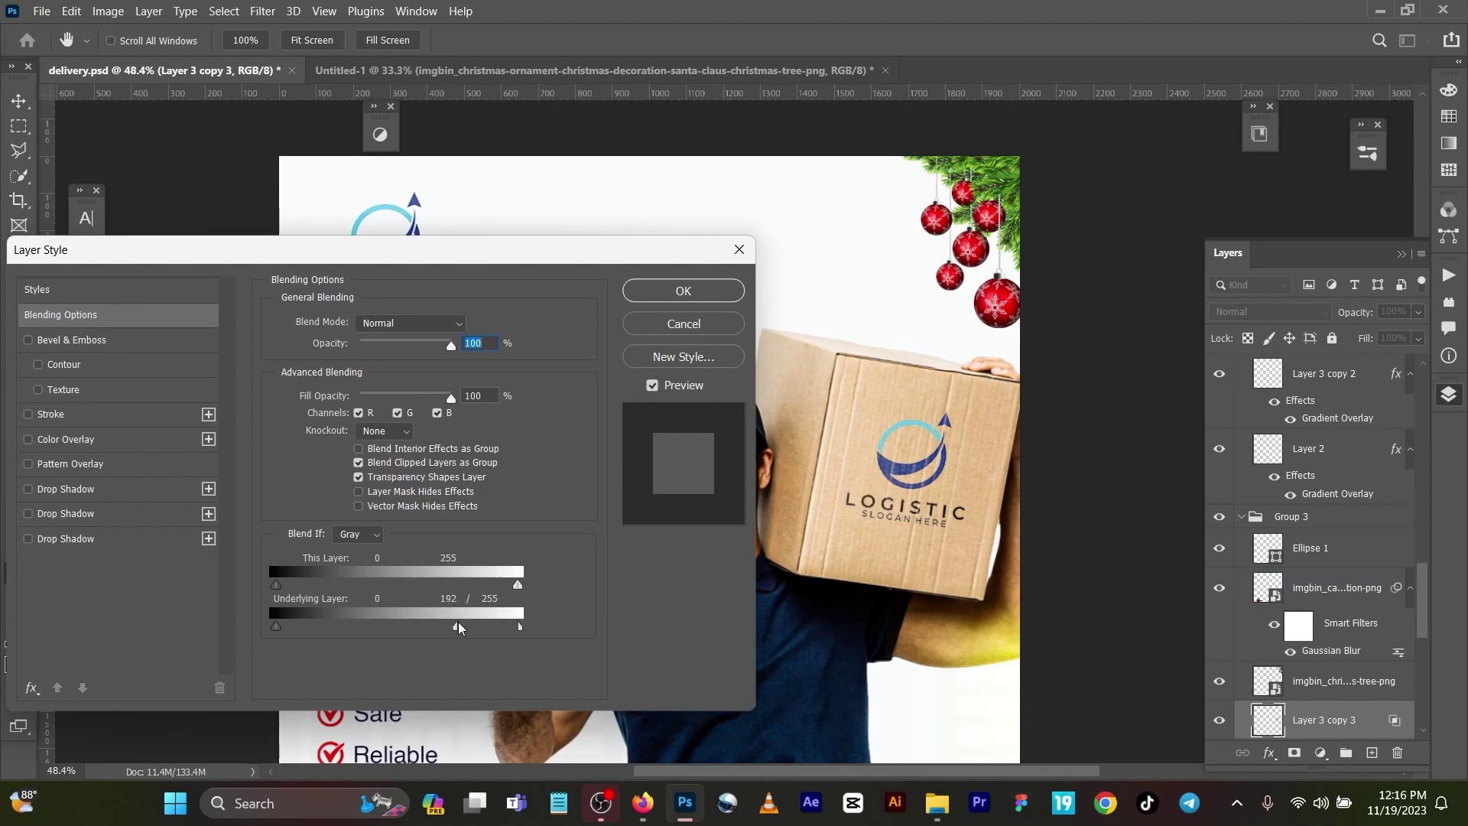
pyautogui.moveTo(456, 627); pyautogui.dragTo(611, 635)
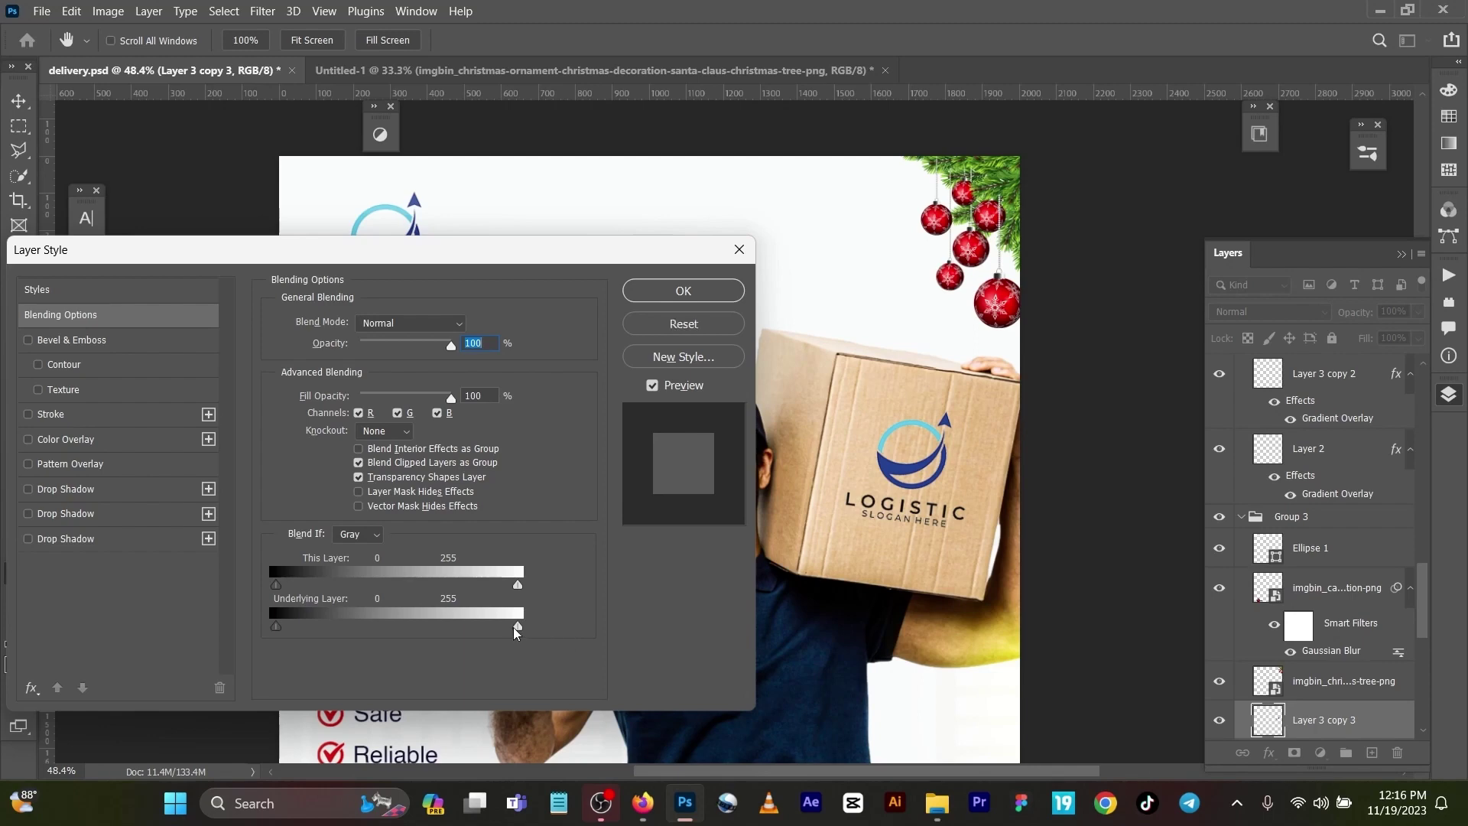
pyautogui.moveTo(518, 627); pyautogui.dragTo(449, 628)
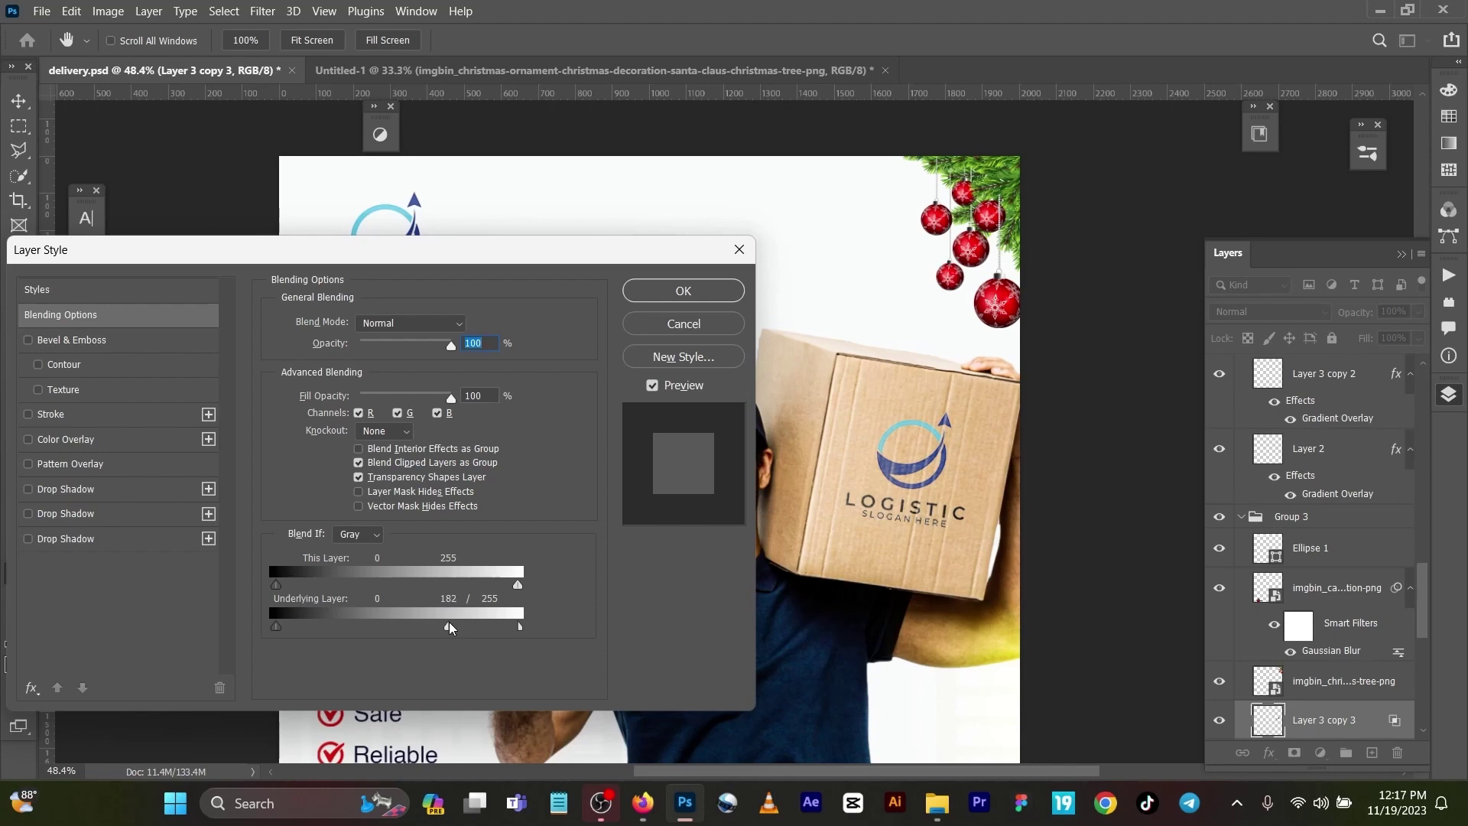
pyautogui.click(684, 295)
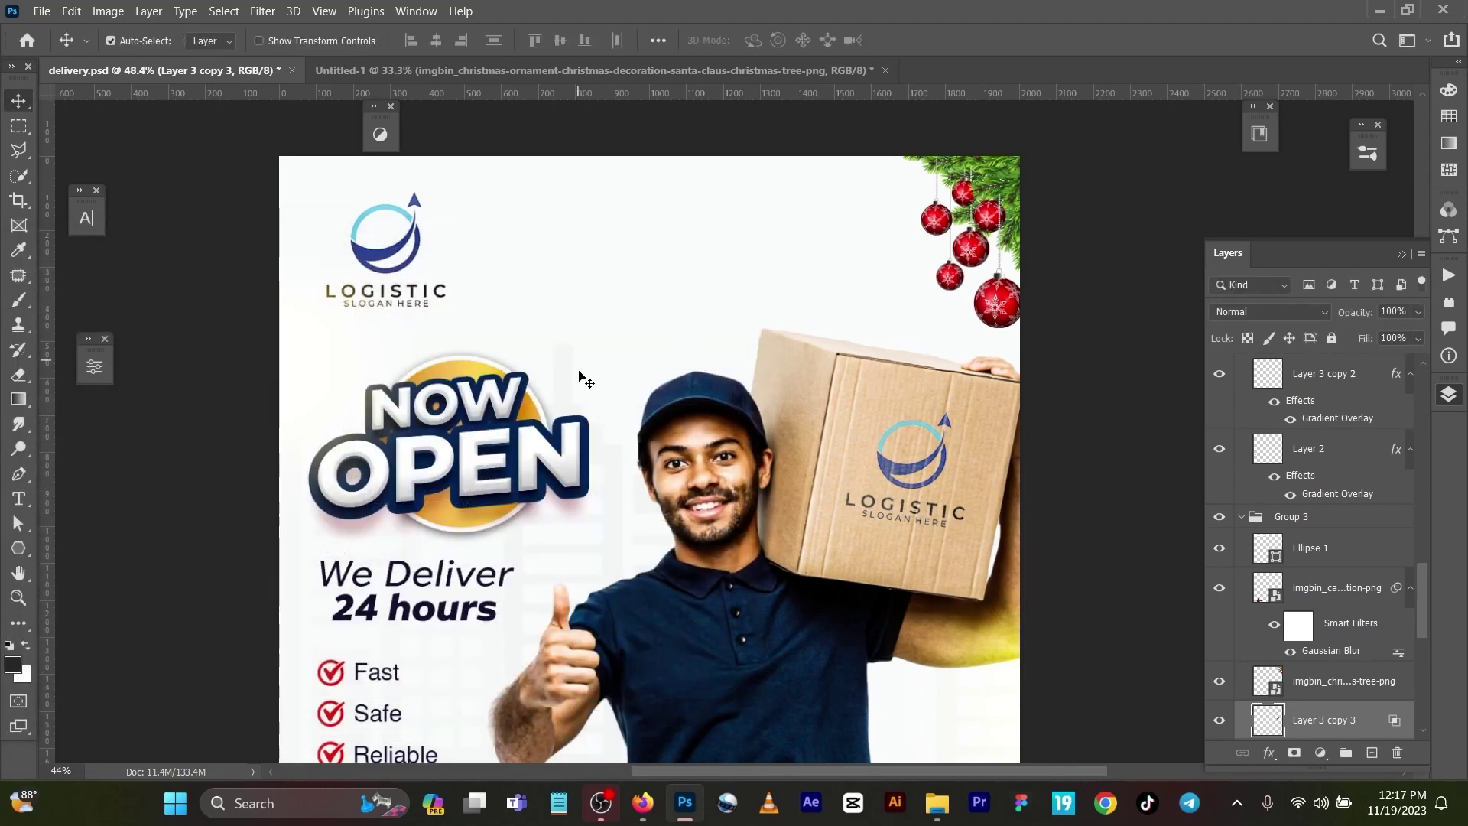
pyautogui.scroll(-3, 579, 376)
pyautogui.scroll(-2, 581, 378)
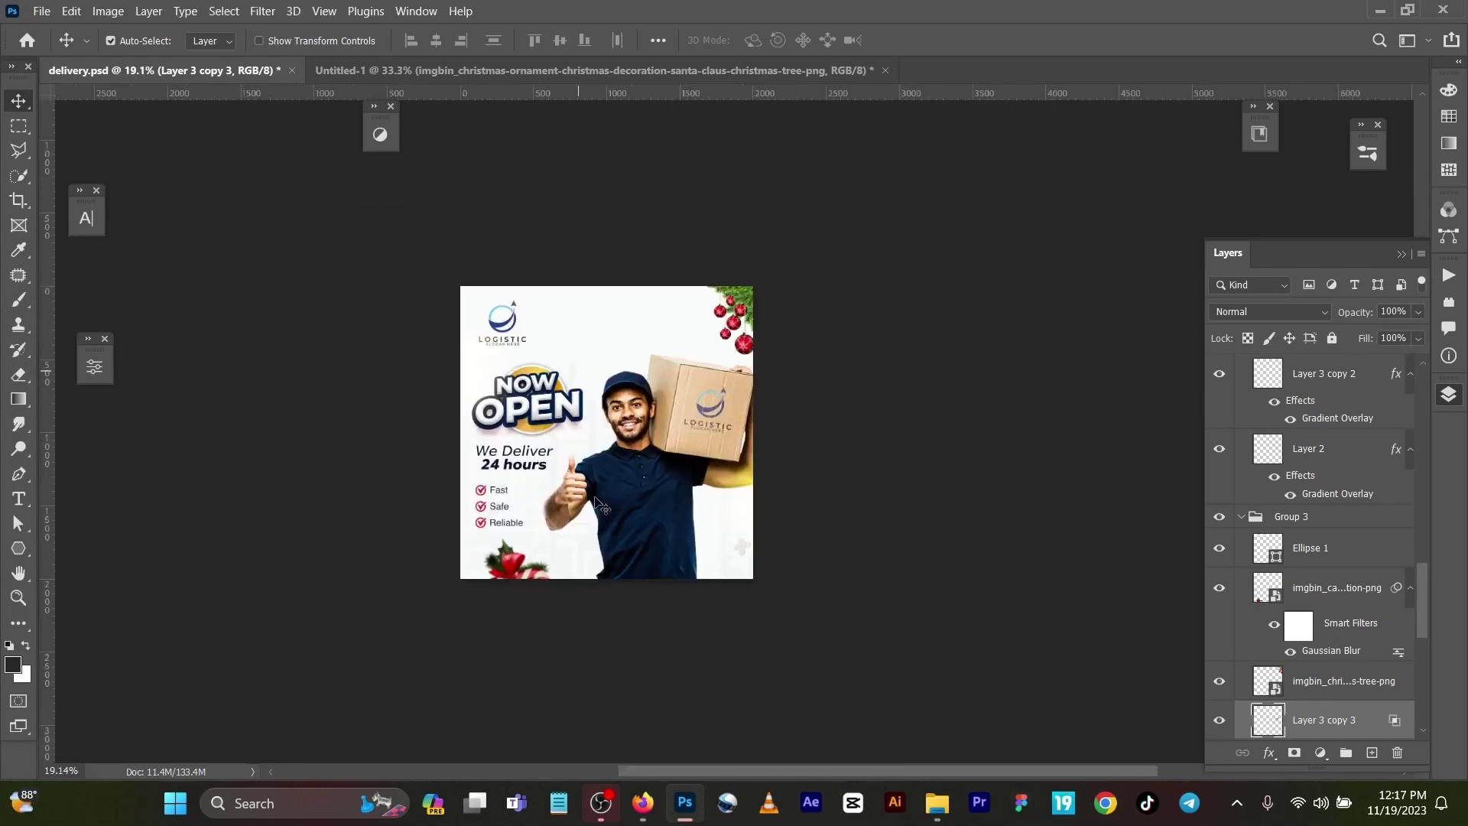
pyautogui.scroll(1, 589, 459)
pyautogui.scroll(1, 588, 454)
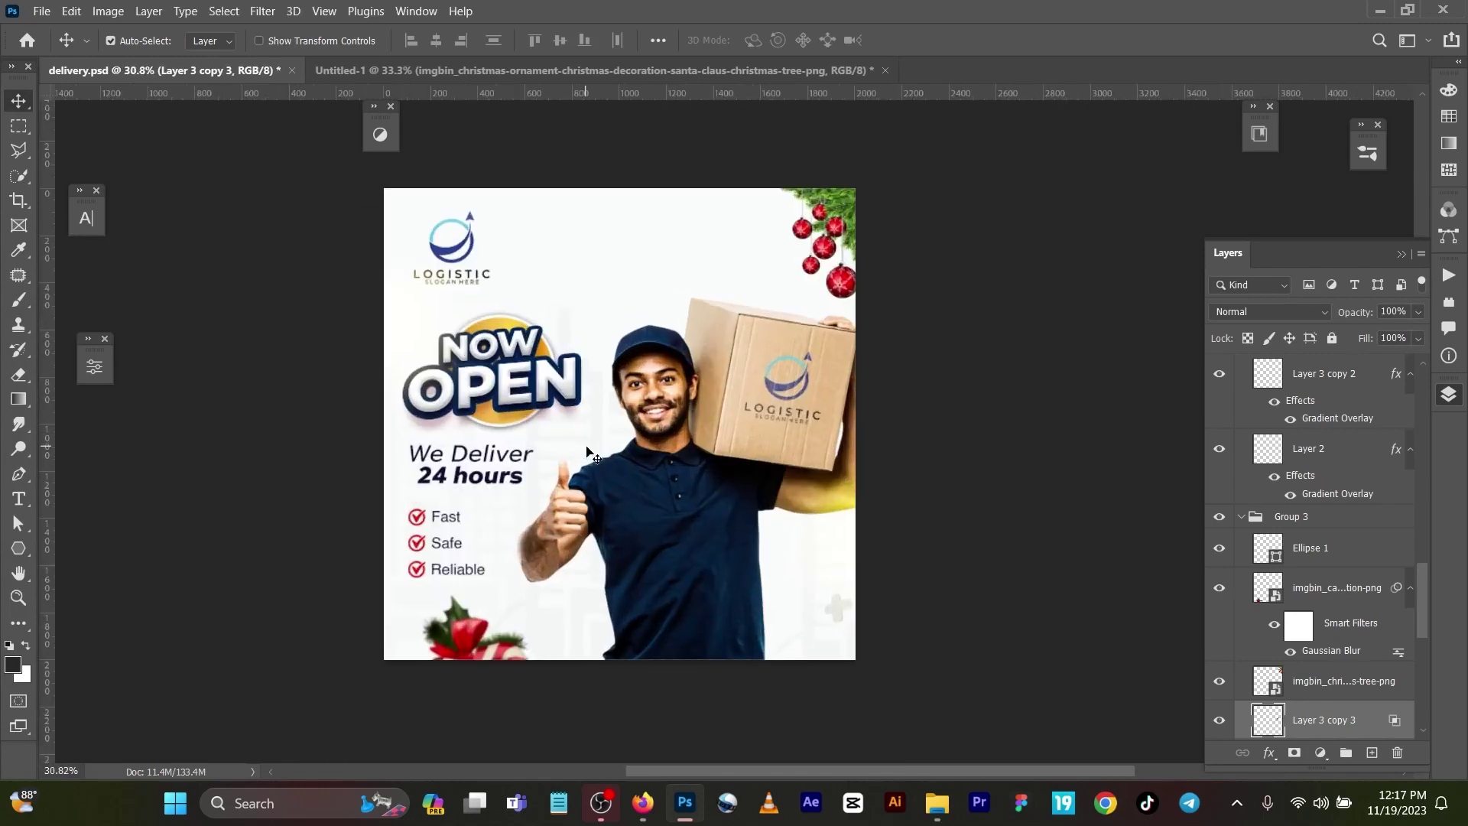